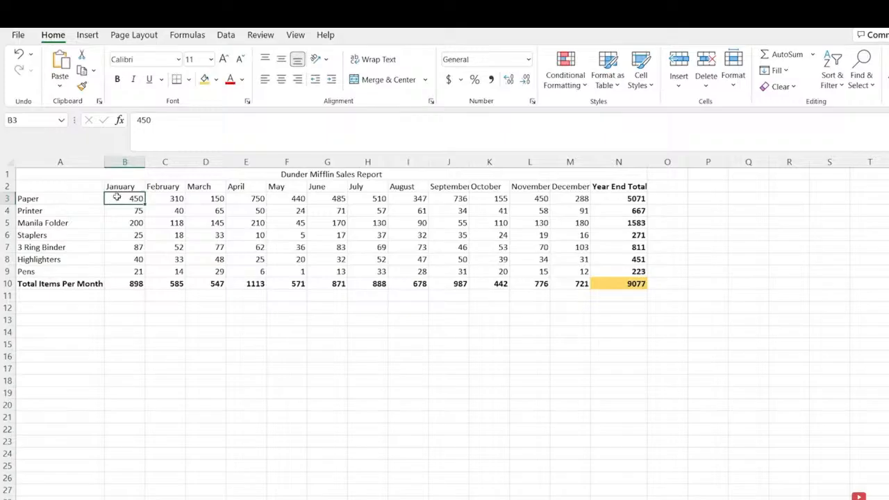
Review the monthly item totals and year-end totals in the sales report, and check the blank chart worksheet
click(70, 283)
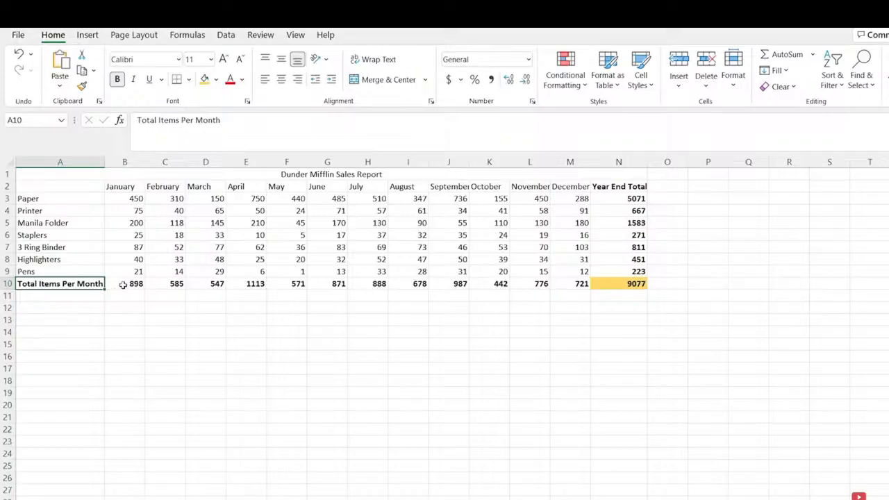
click(620, 202)
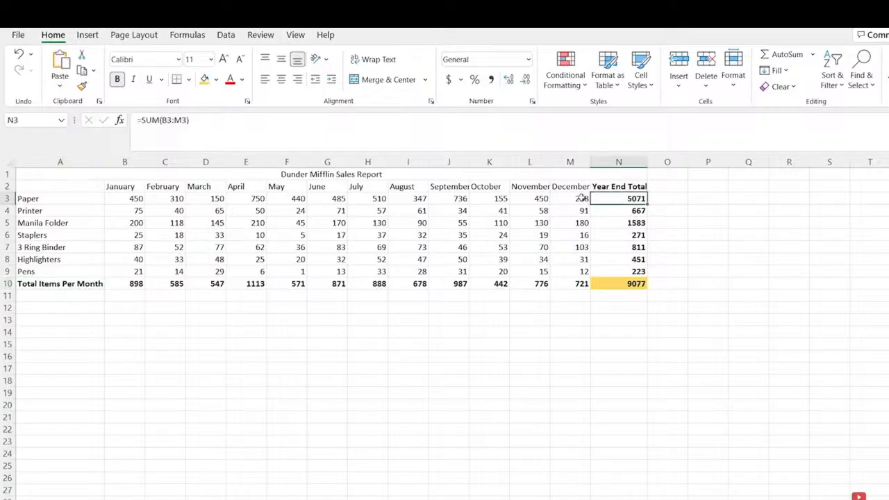
click(442, 335)
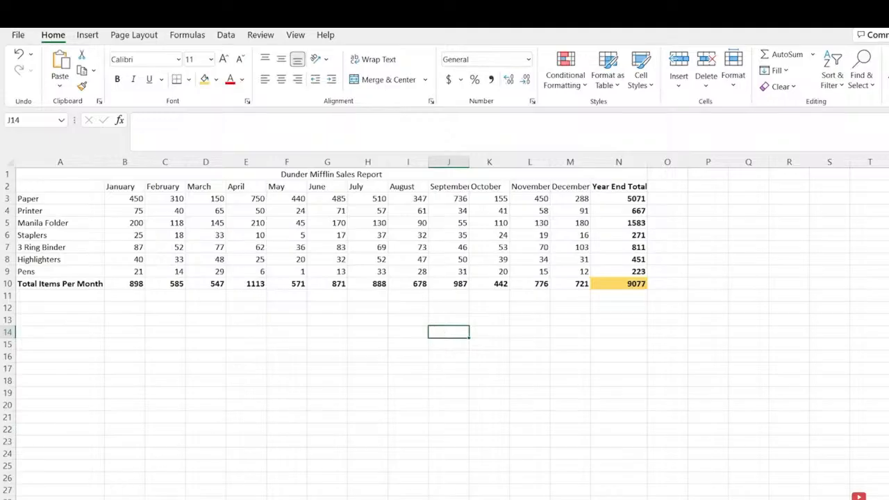
click(115, 497)
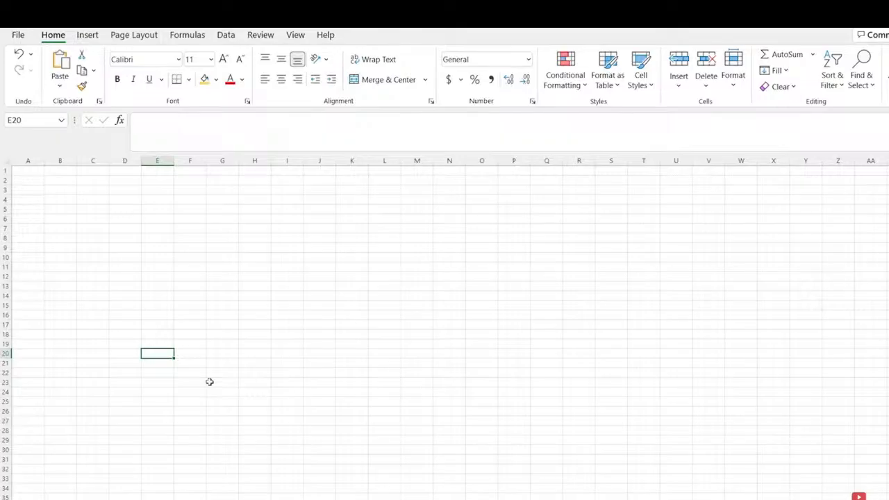
click(84, 498)
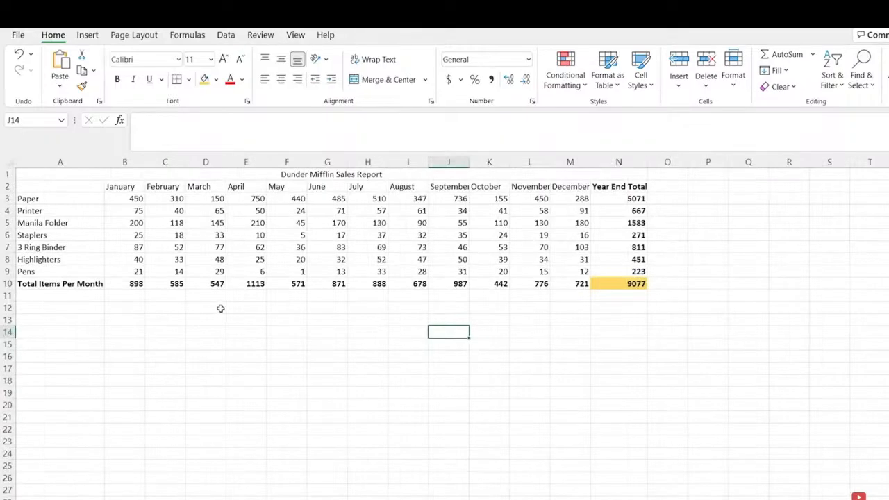
Insert a 2-D clustered column chart from the sales data A2:N10 and place it directly below the table
drag(74, 187, 611, 284)
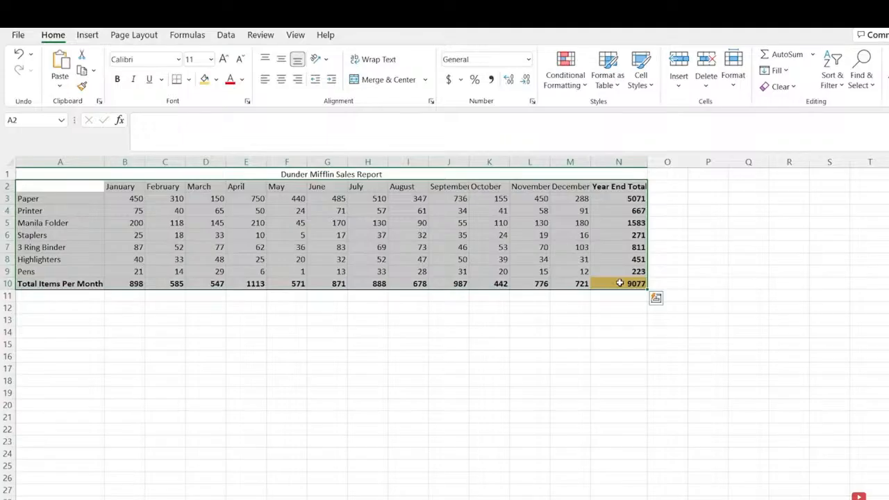
click(87, 35)
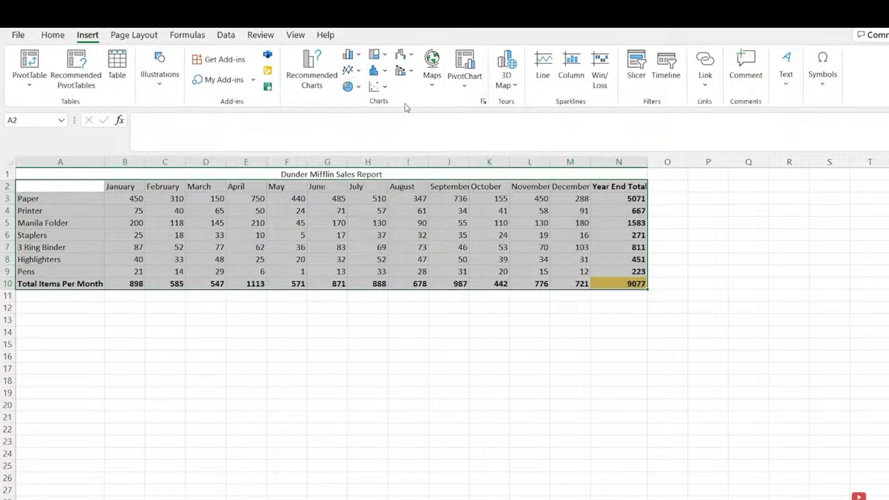
click(358, 57)
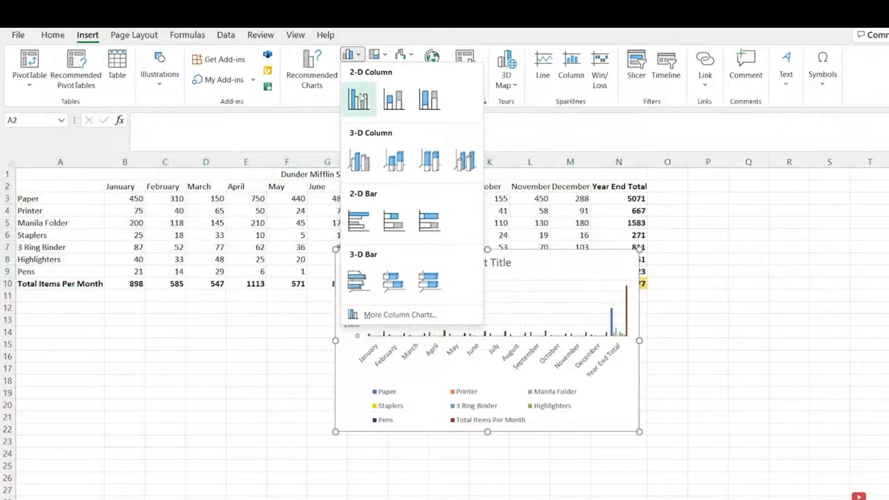
click(362, 99)
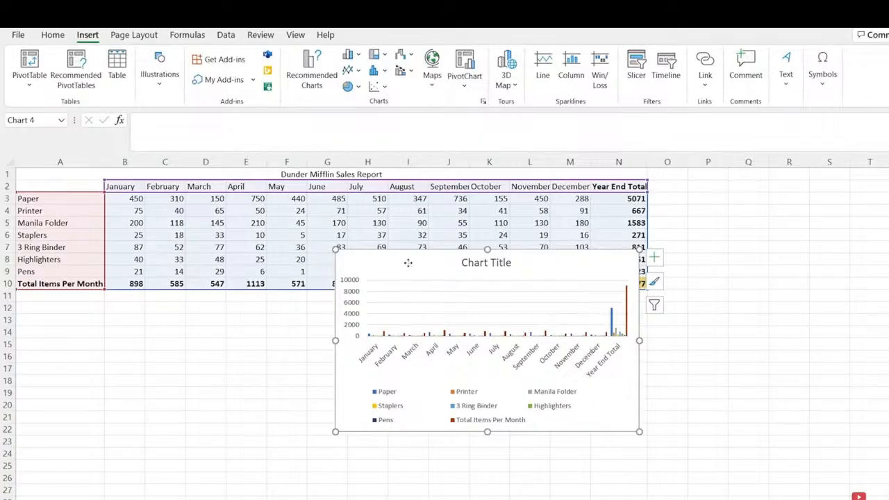
drag(407, 264, 269, 310)
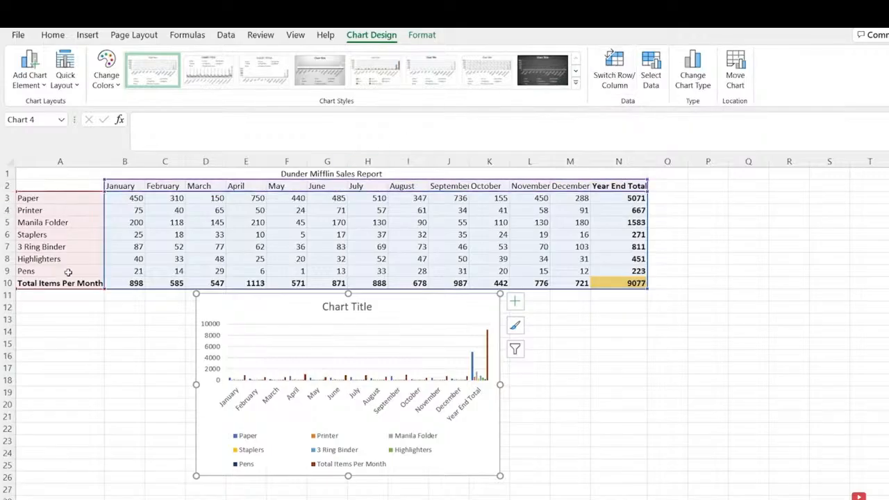
Switch the chart's rows and columns so products form the categories, and switch them back to months
key(alt+j)
key(c)
key(w)
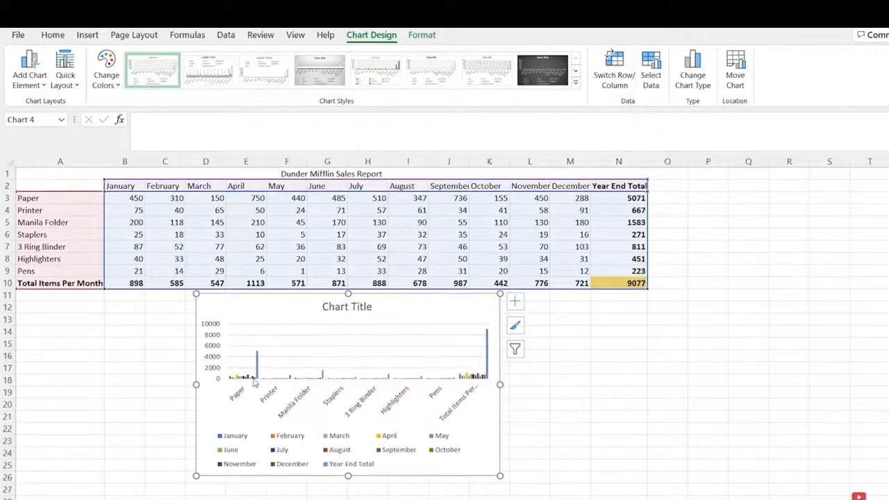
click(615, 73)
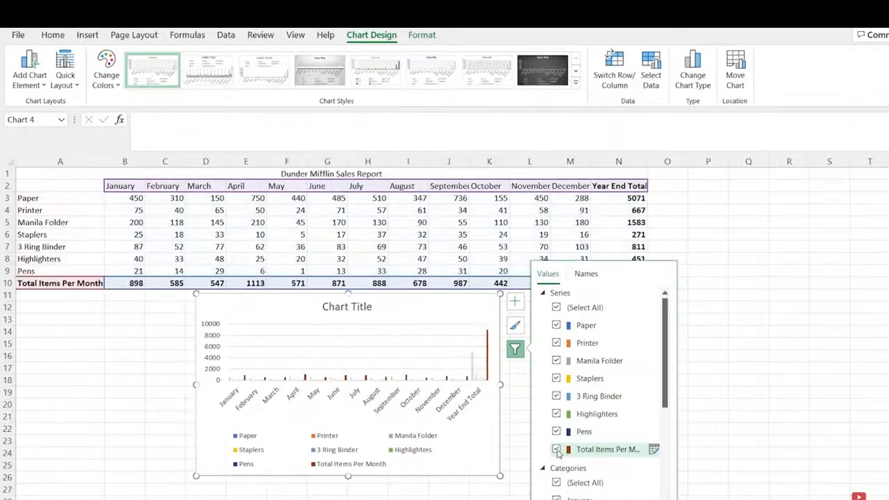
Filter the Total Items Per Month series and the Year End Total category out of the chart
click(557, 451)
scroll(588, 396, down, 5)
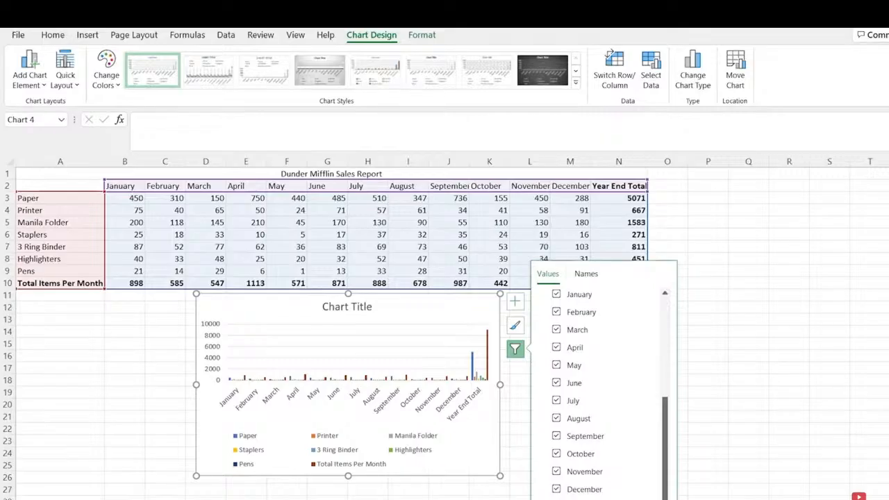
scroll(601, 389, up, 2)
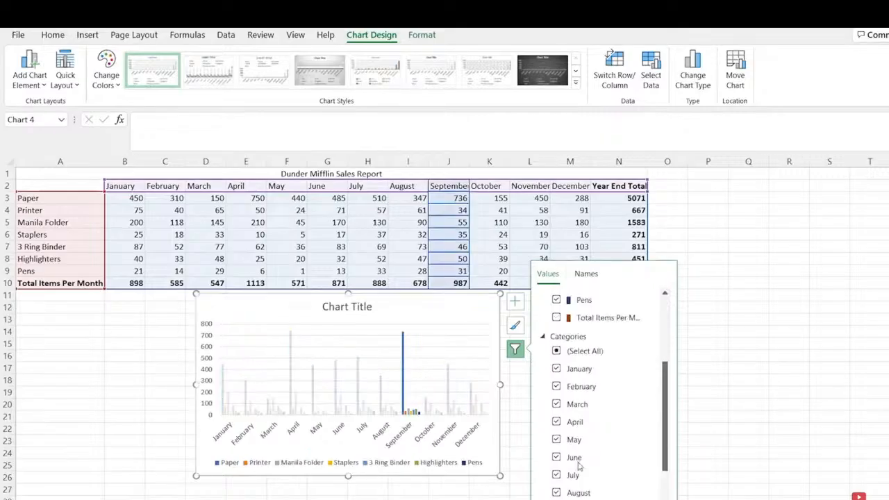
click(514, 350)
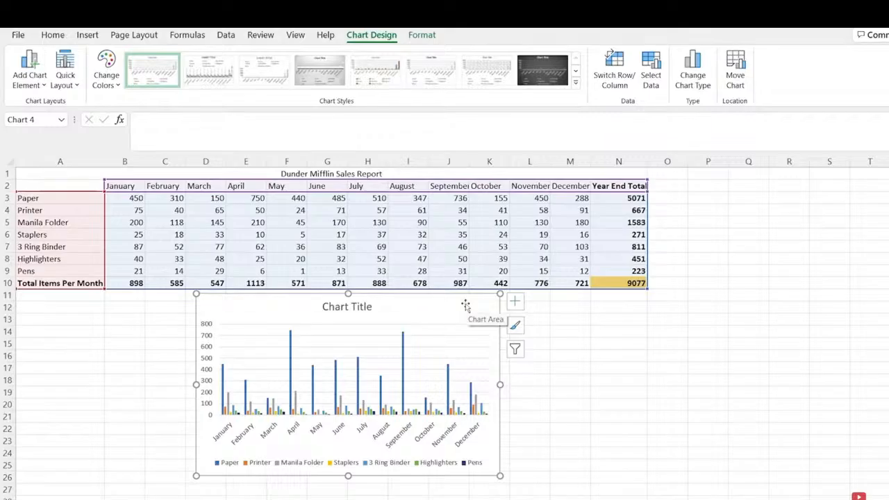
Change the chart title to "Products Sold Per Month"
double_click(354, 307)
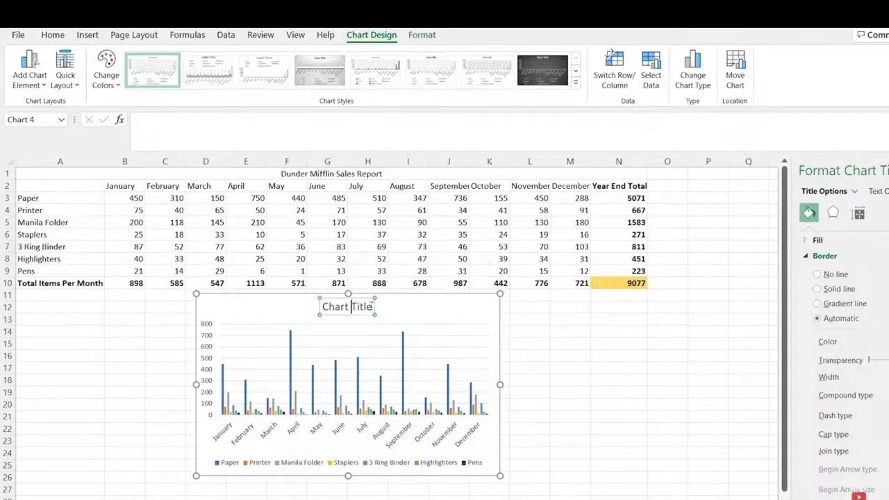
triple_click(350, 306)
text(Prod)
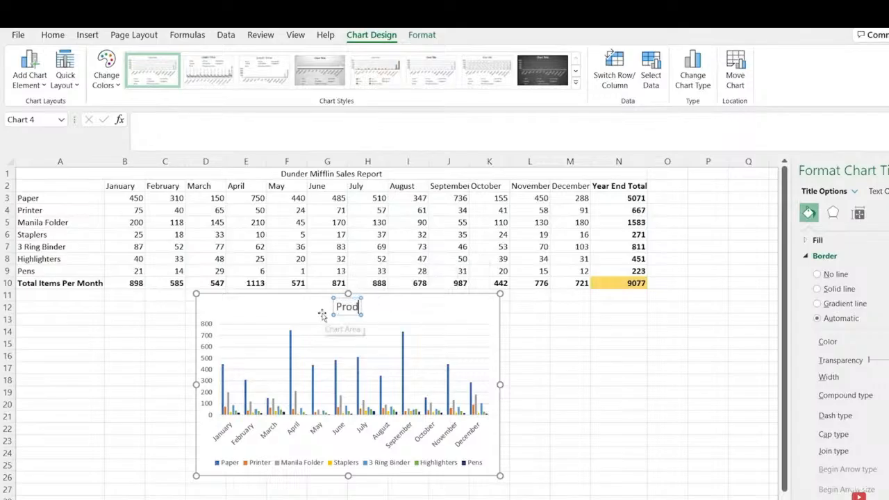
text(ucts Sold)
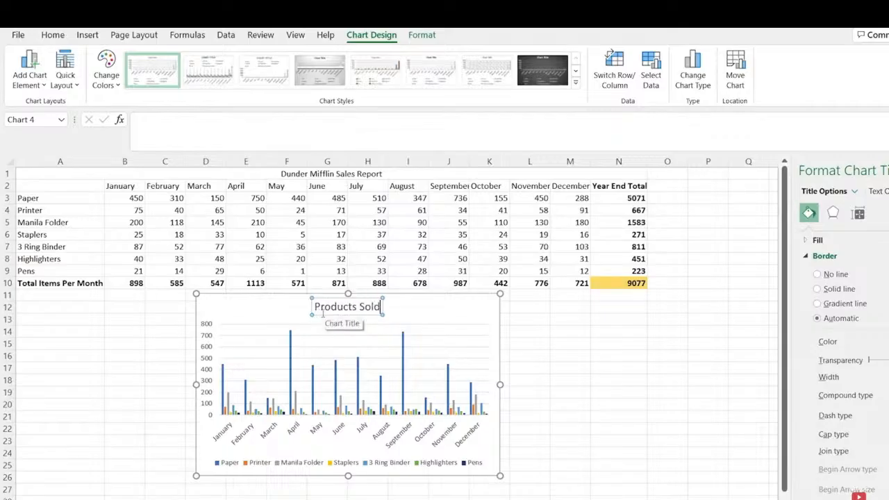
text( Per Month)
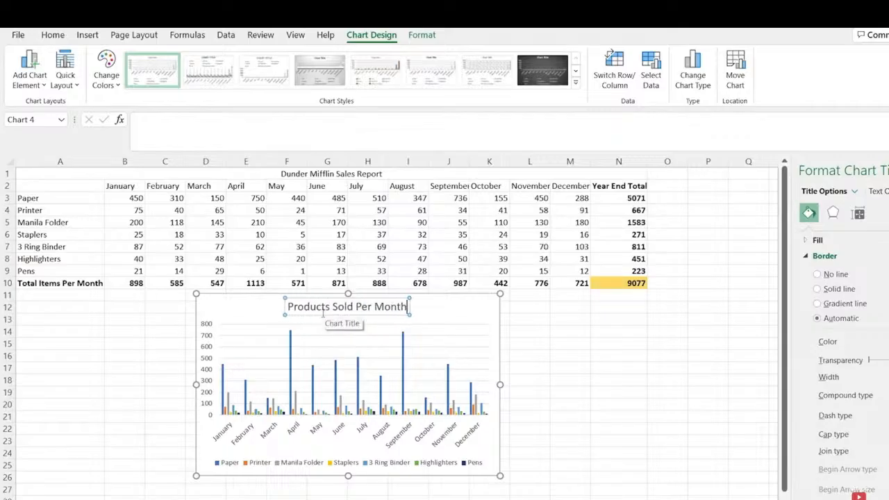
click(436, 308)
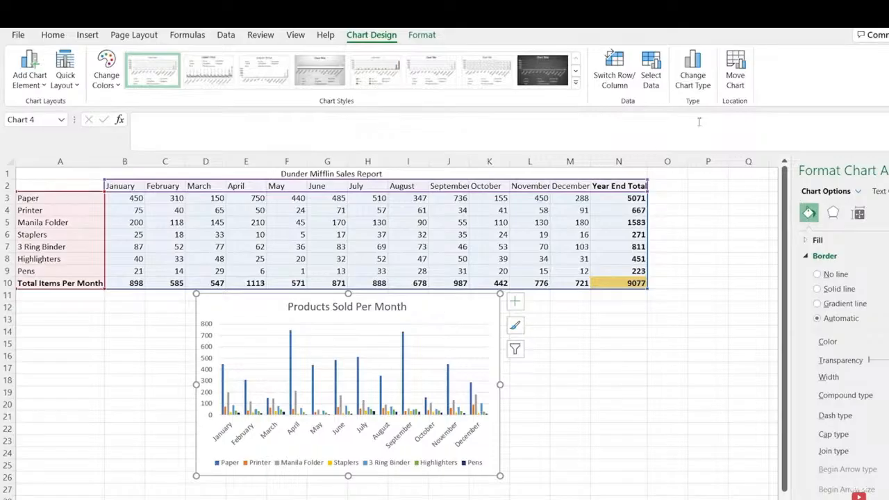
click(737, 74)
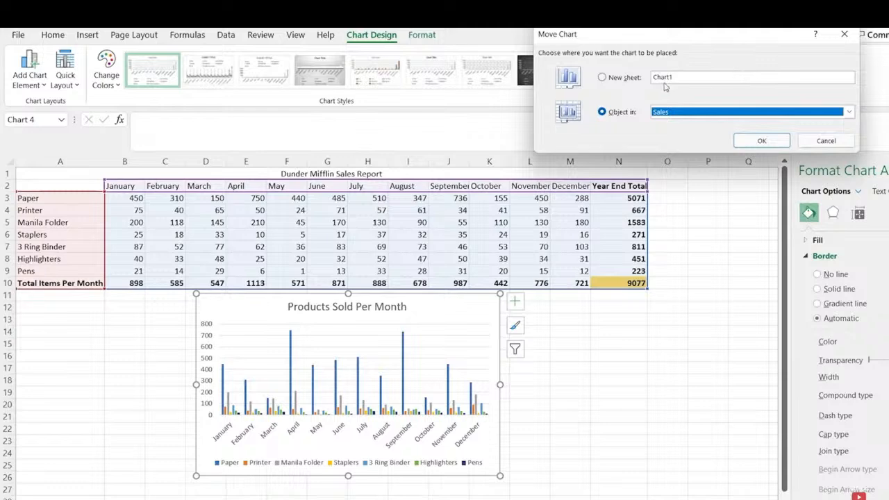
click(849, 111)
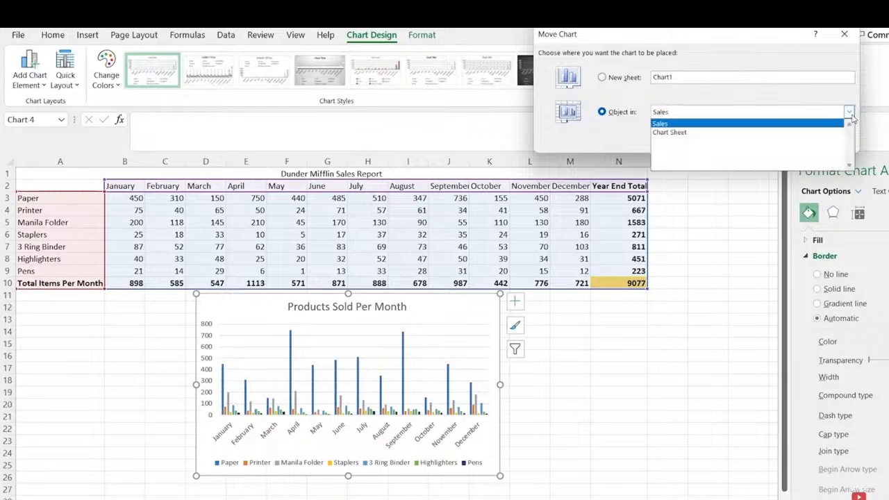
click(799, 123)
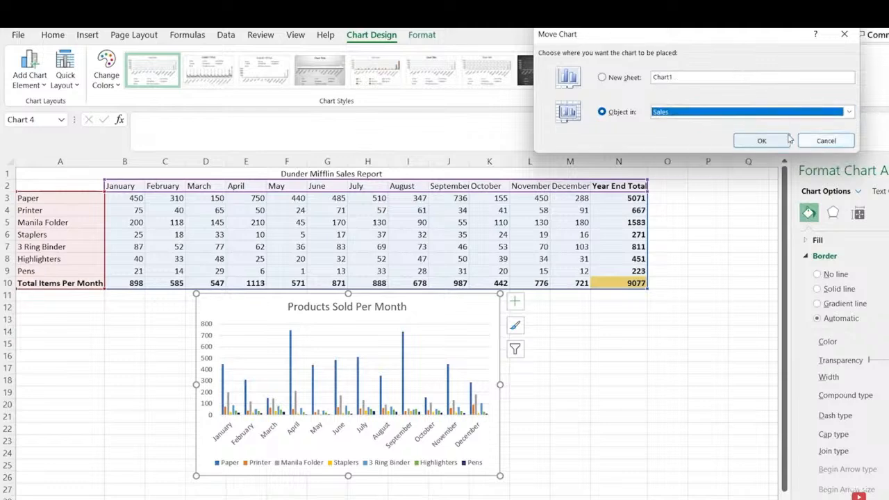
click(826, 141)
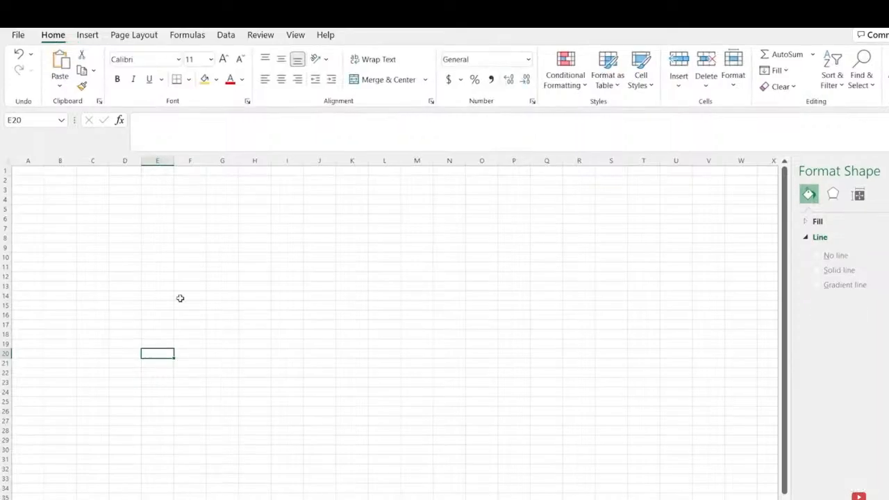
Paste the Products Sold Per Month chart into the blank chart worksheet and position its upper corner at cell B2
click(35, 170)
key(ctrl+v)
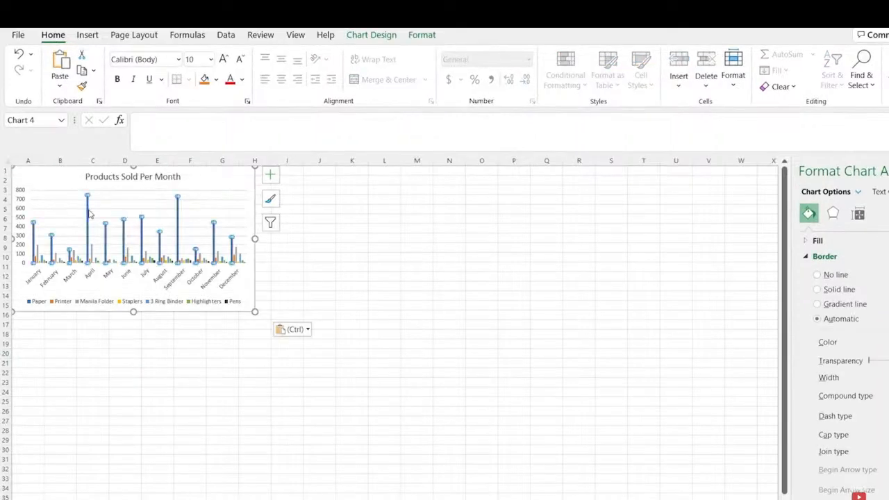
click(100, 215)
drag(67, 182, 99, 189)
click(97, 450)
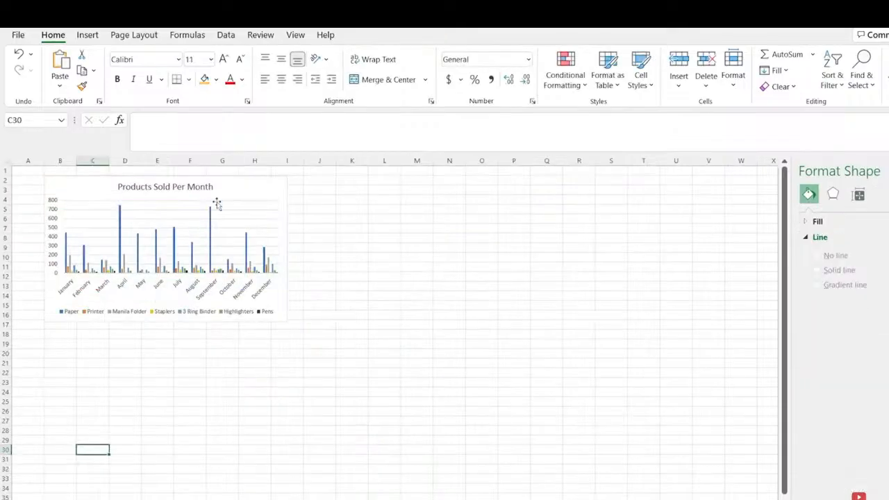
Review the series and category filters available on the pasted chart
click(228, 189)
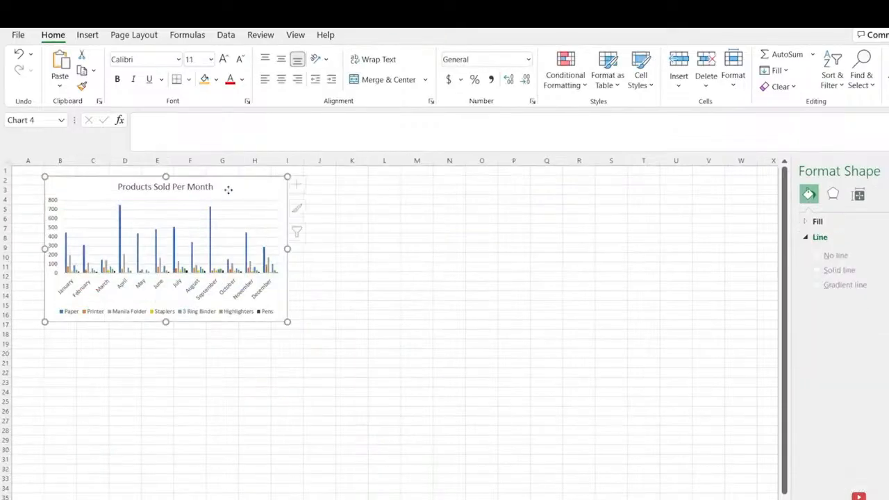
click(303, 232)
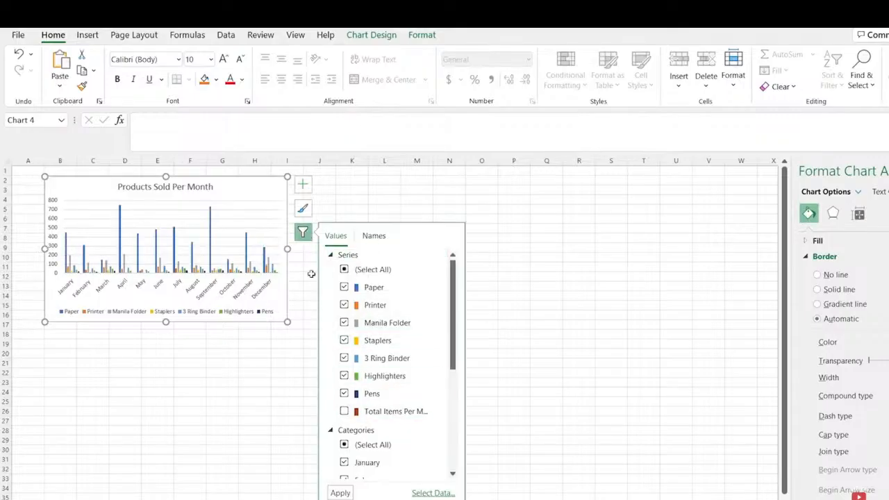
click(262, 350)
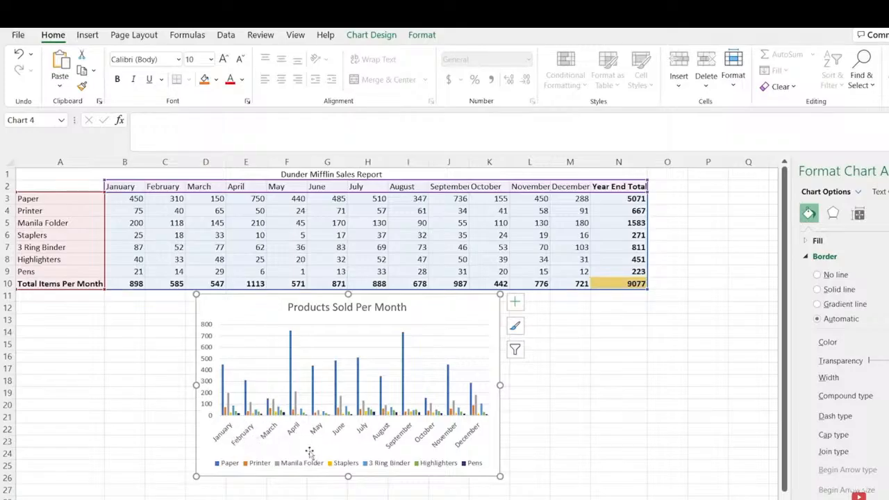
Compare the stacked and 3-D column variants, and change the Products Sold Per Month chart on the sales report to 3-D Column
mouse_move(223, 380)
mouse_move(313, 374)
click(371, 35)
click(695, 75)
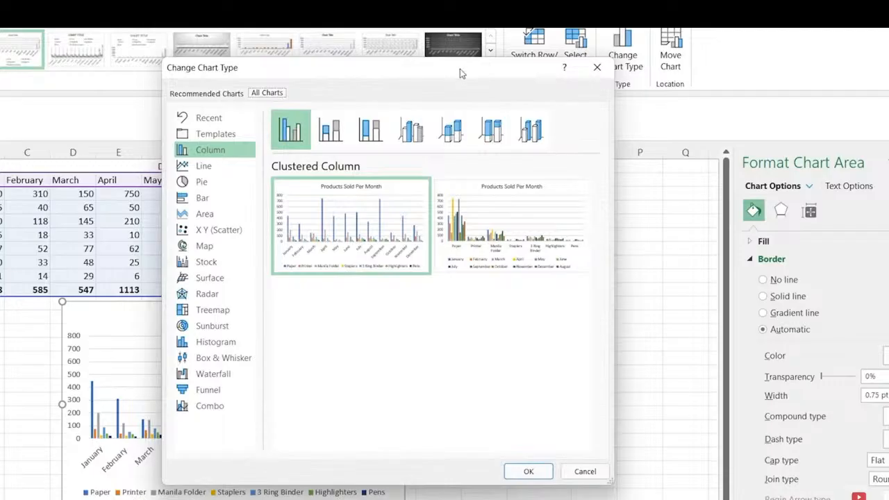
drag(460, 69, 705, 55)
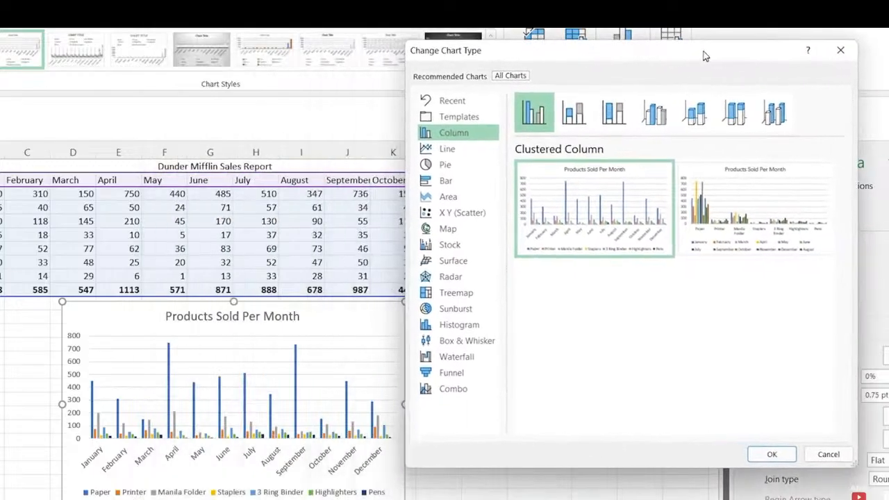
drag(705, 56, 703, 48)
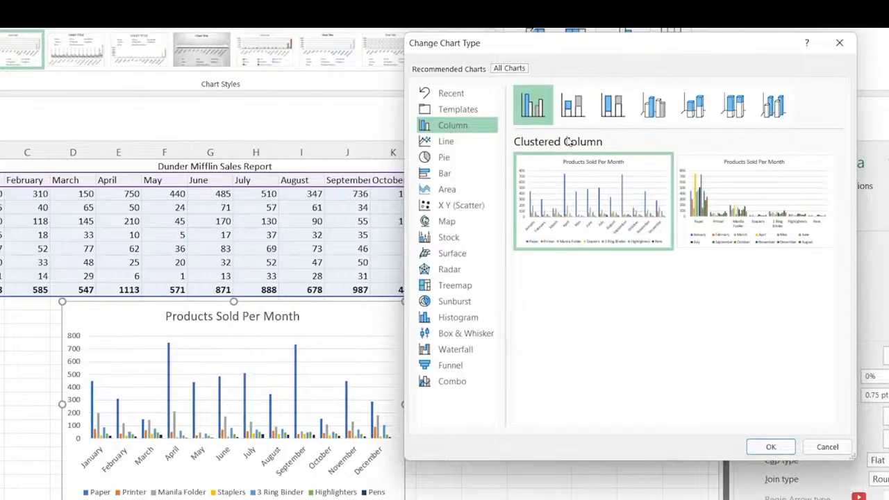
click(573, 105)
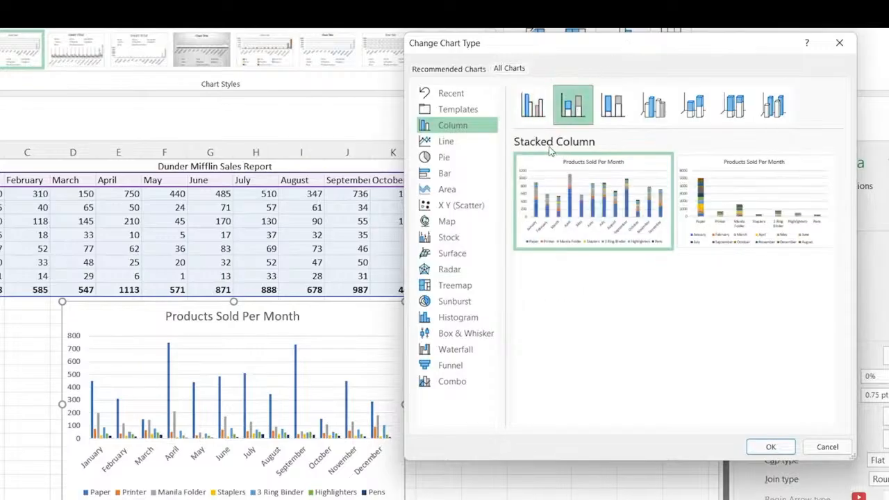
mouse_move(570, 208)
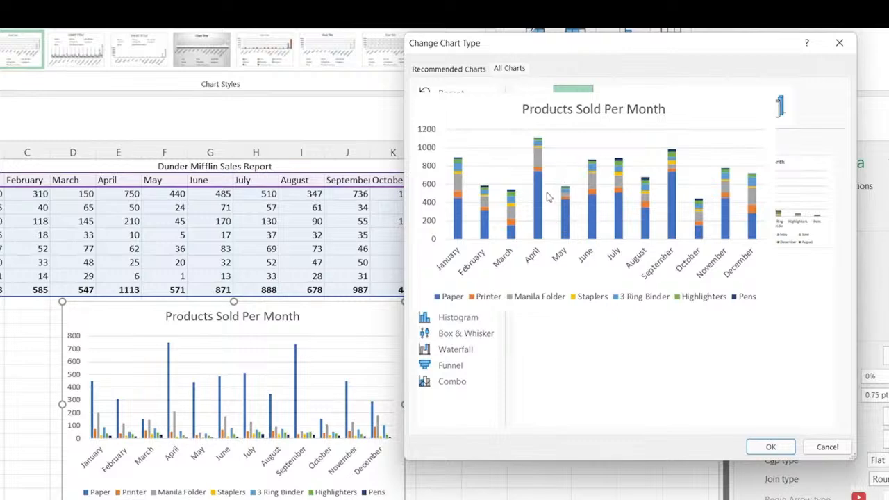
click(613, 105)
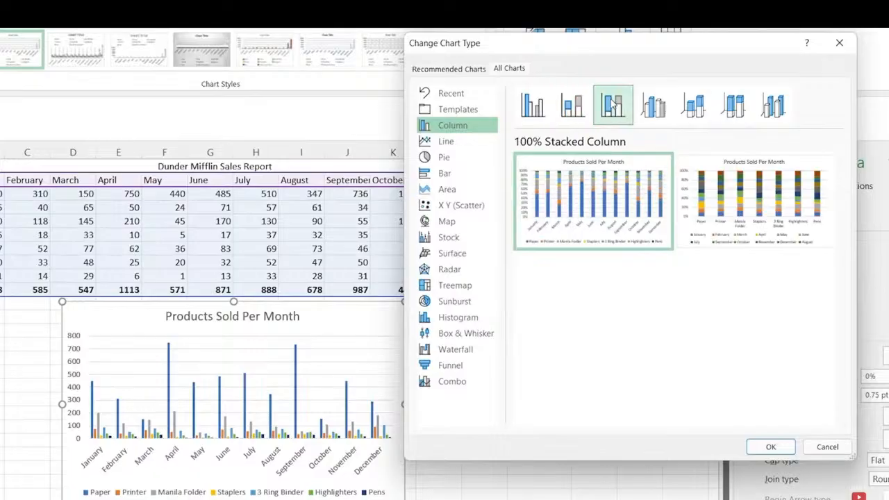
click(653, 104)
click(773, 104)
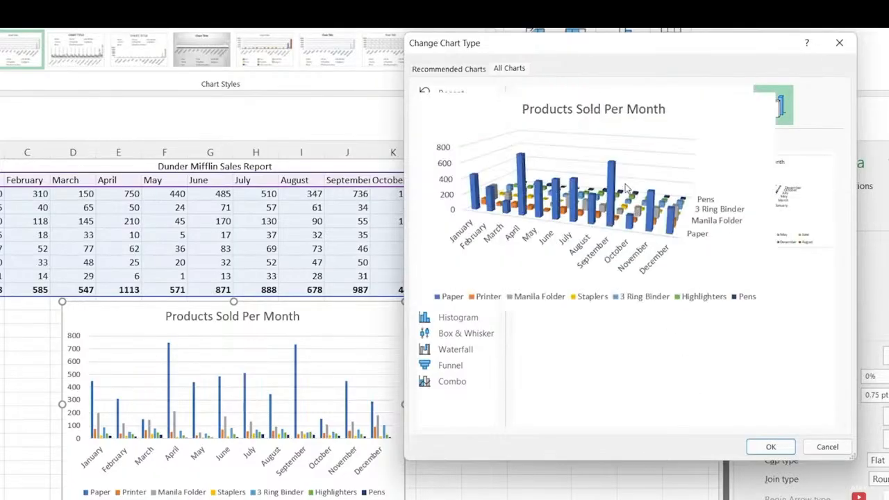
click(770, 445)
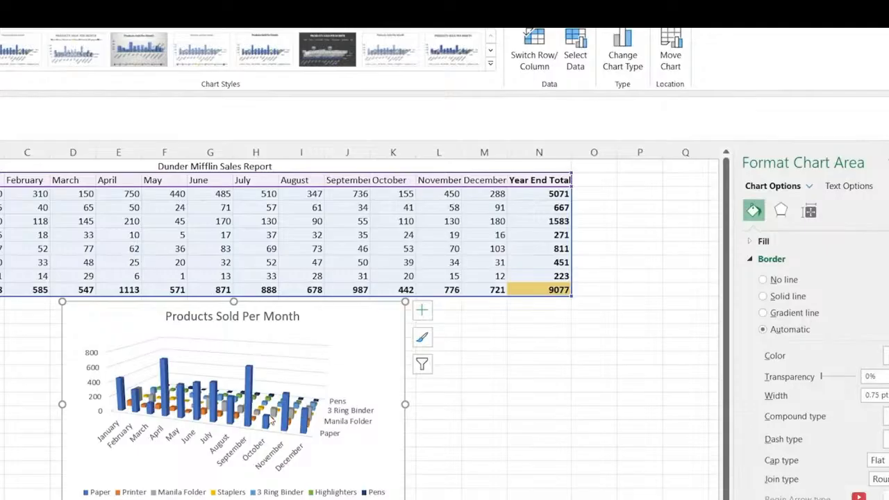
Compare the line variants, including stacked, with markers and 3-D, and change the sales report chart to the basic Line type
mouse_move(272, 420)
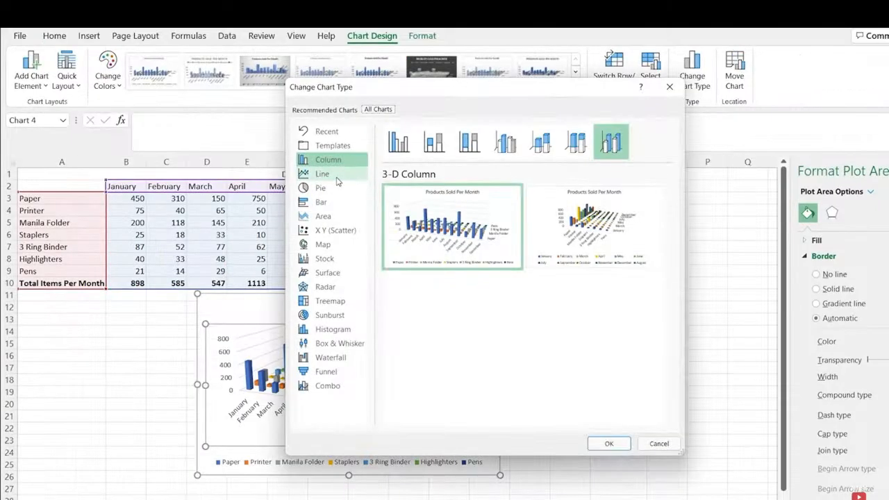
click(338, 180)
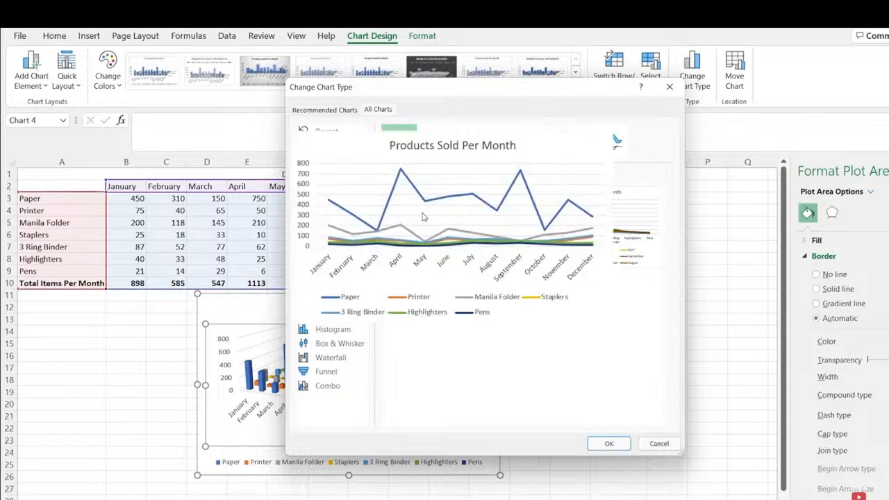
mouse_move(472, 195)
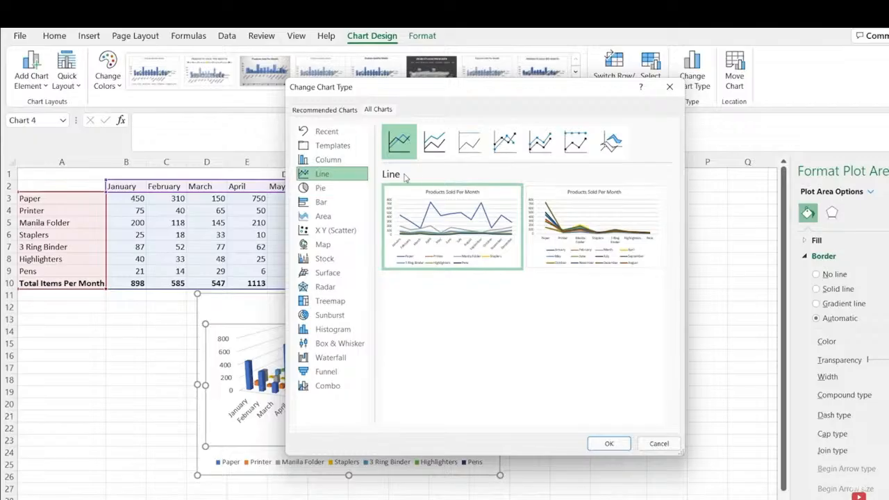
click(436, 145)
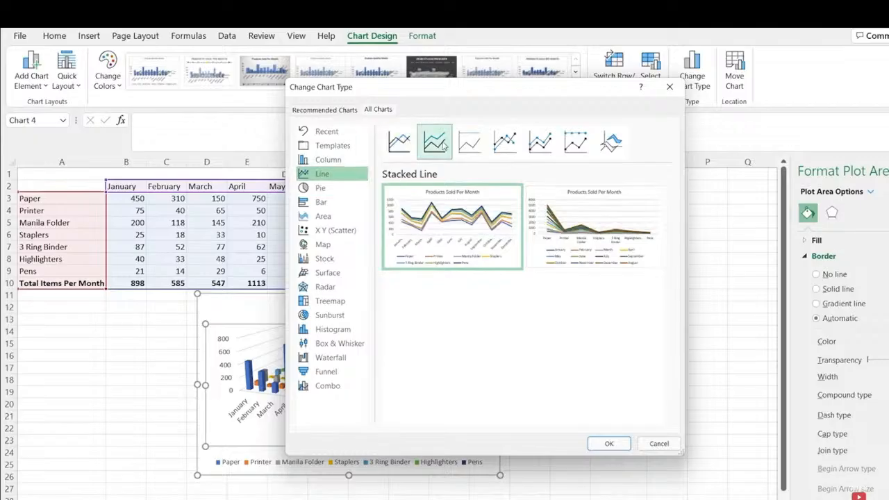
click(470, 145)
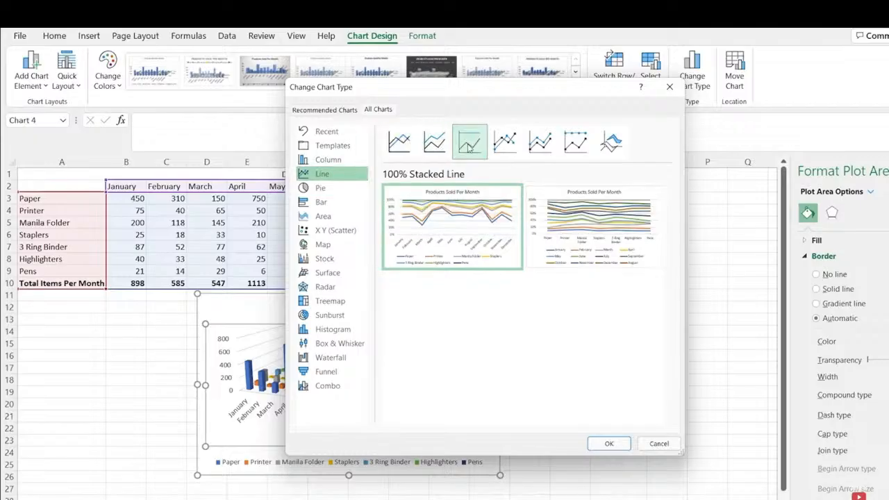
click(498, 144)
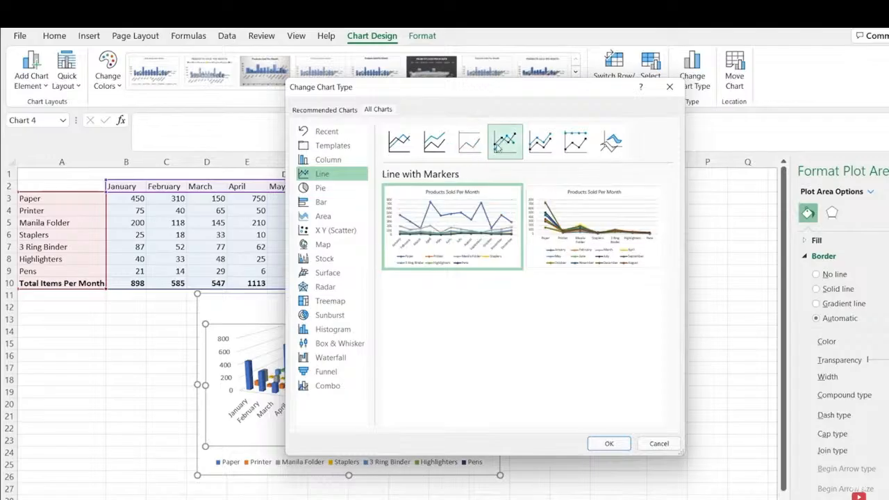
click(537, 143)
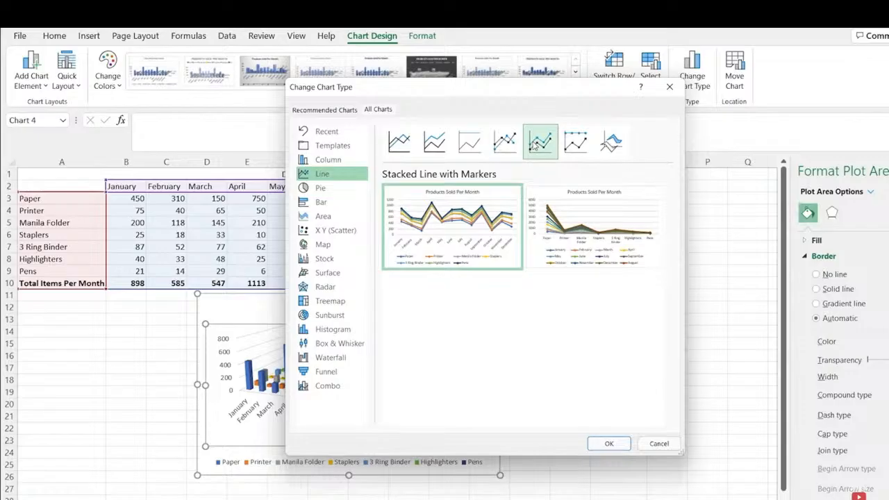
click(575, 143)
click(610, 143)
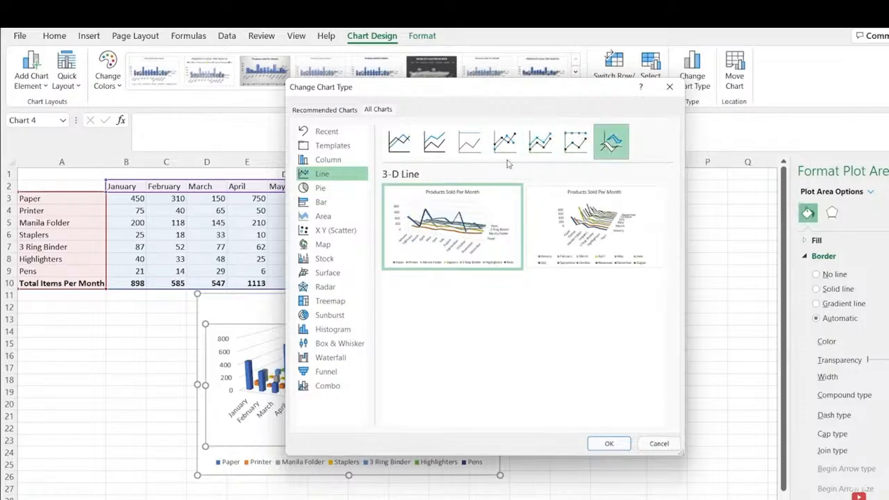
mouse_move(603, 218)
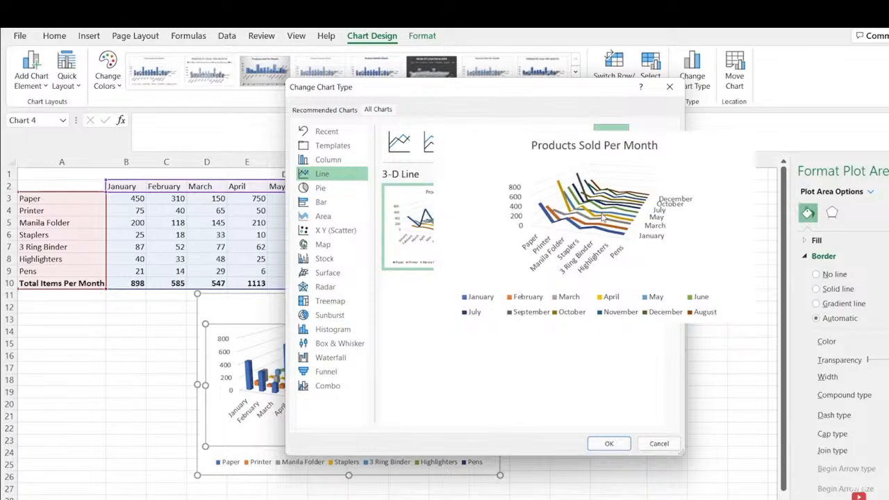
click(403, 146)
click(610, 444)
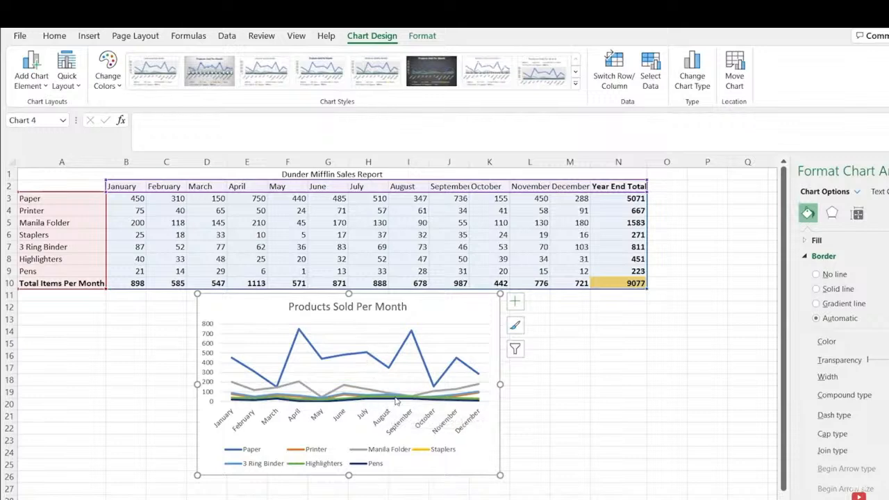
Filter the Printer, Staplers, Highlighters and Pens series out of the line chart
mouse_move(396, 402)
click(473, 339)
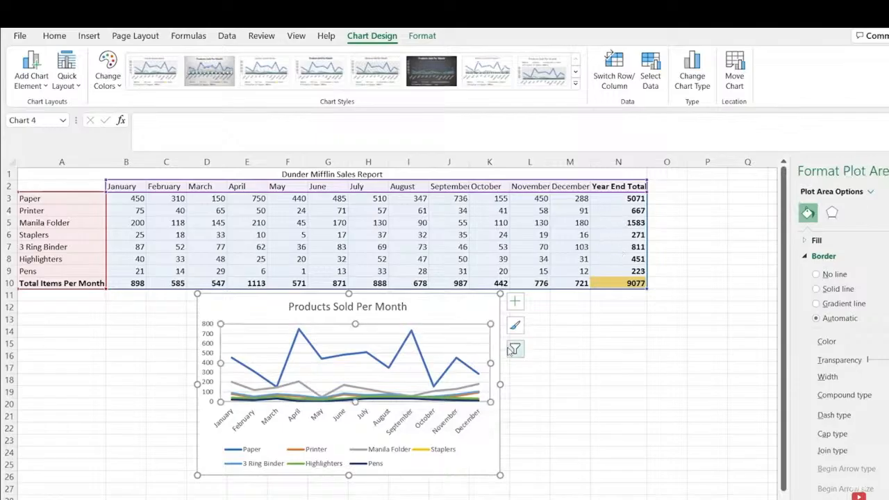
click(493, 319)
click(515, 349)
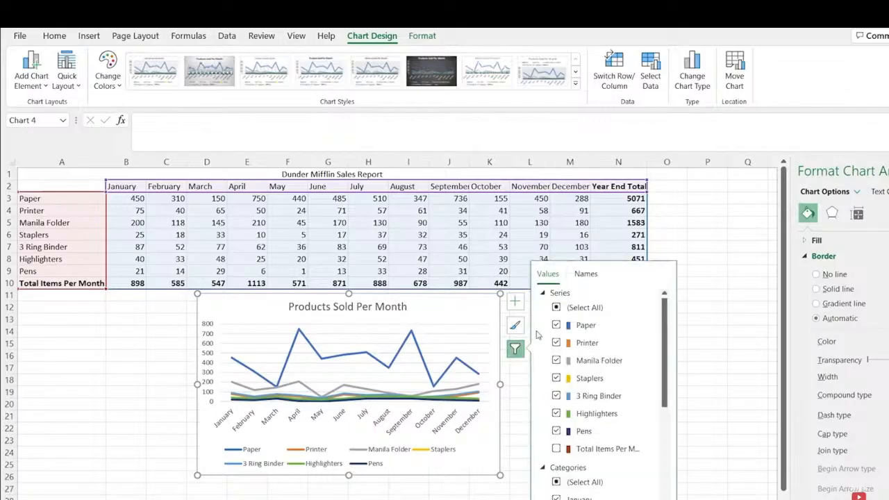
click(557, 343)
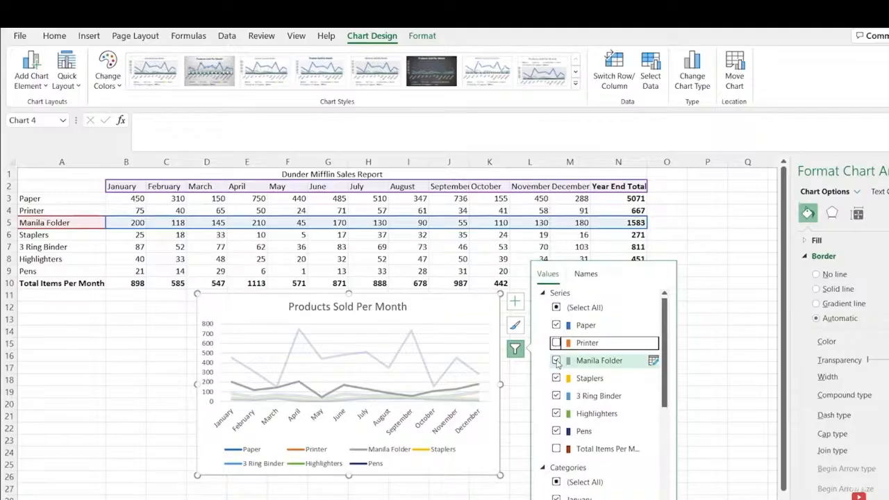
click(557, 378)
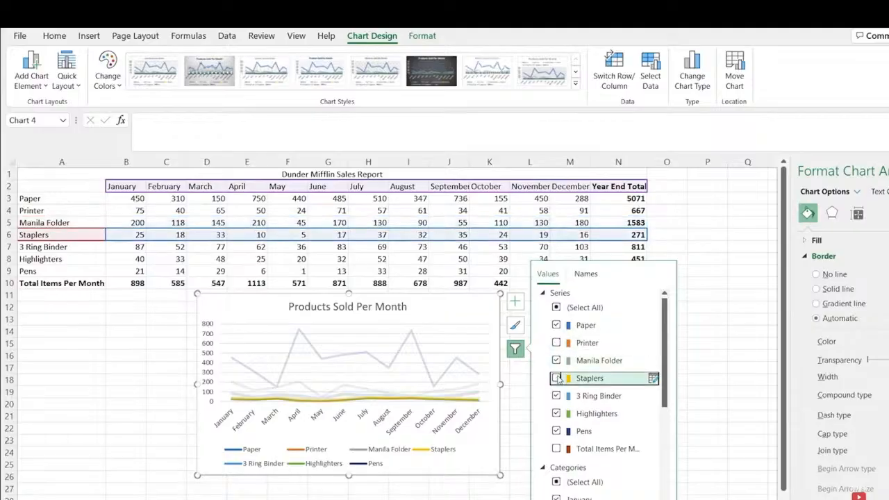
click(557, 413)
click(556, 431)
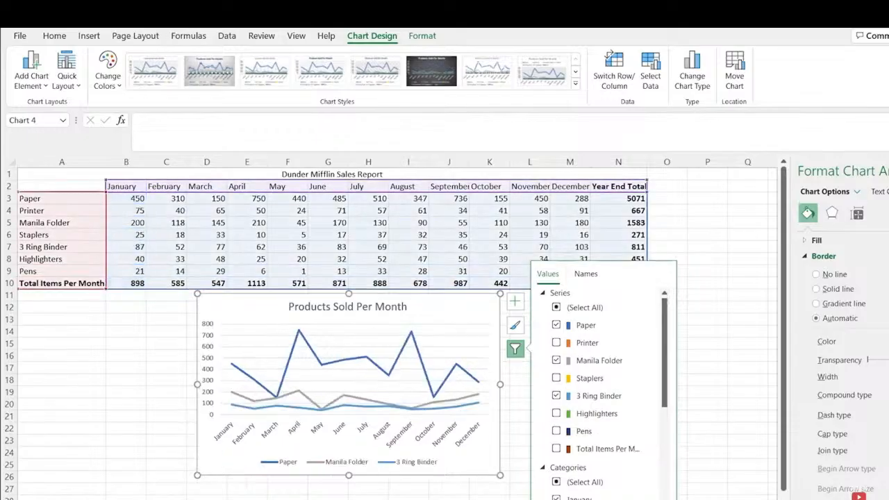
Copy the filtered line chart and paste it into the chart worksheet at cell B18, below the column chart
click(449, 312)
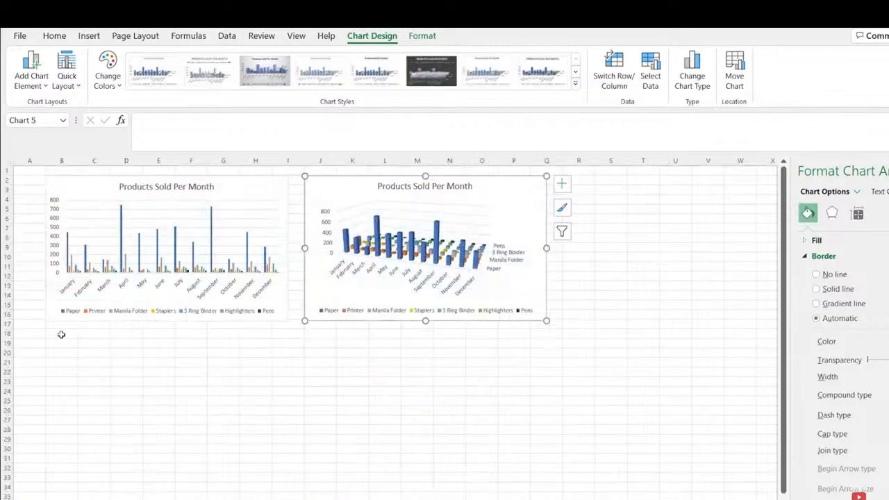
click(61, 335)
key(ctrl+v)
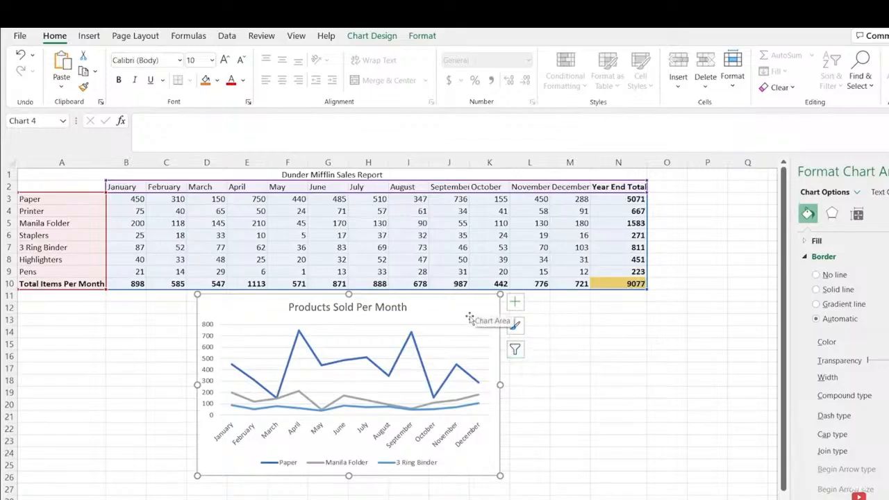
Recolor the line chart on the sales report with the monochromatic orange palette
click(518, 329)
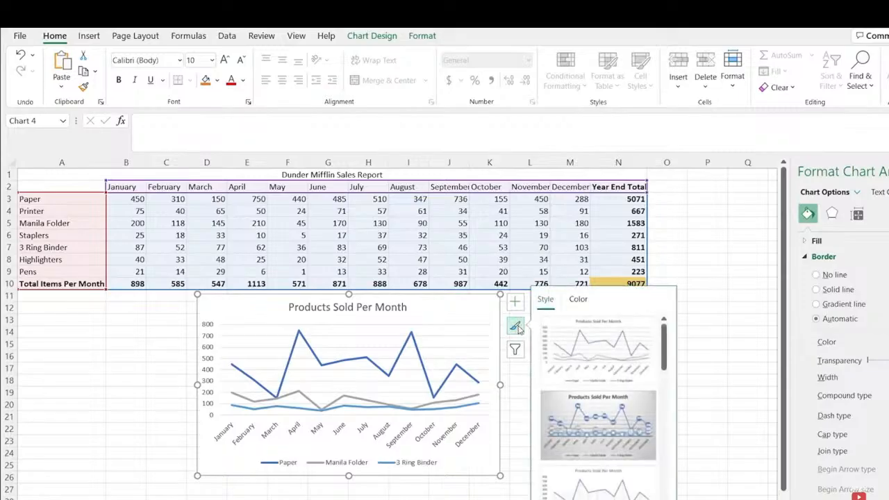
click(580, 303)
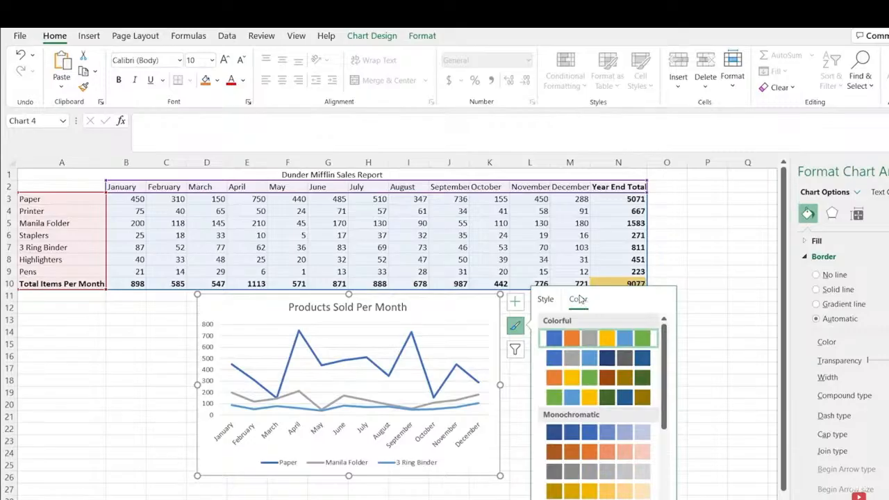
click(599, 433)
click(596, 453)
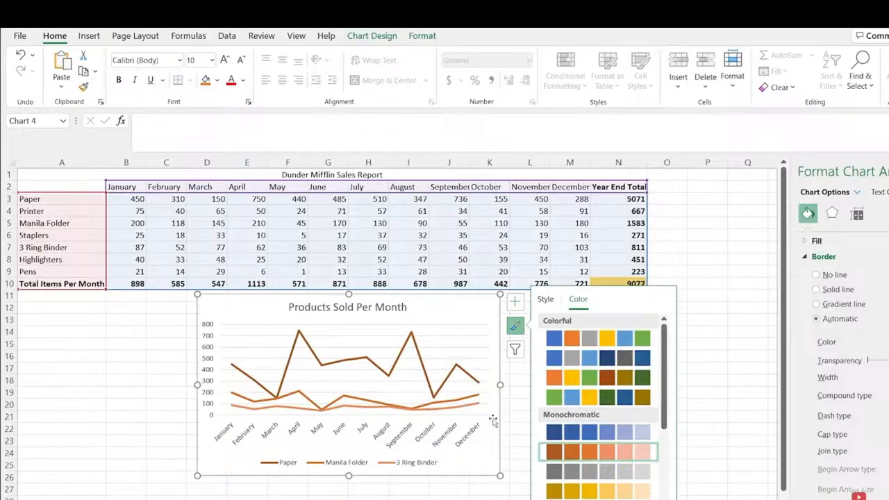
Restore the Printer, Staplers, Highlighters, Pens and Total Items Per Month series in the line chart
click(515, 349)
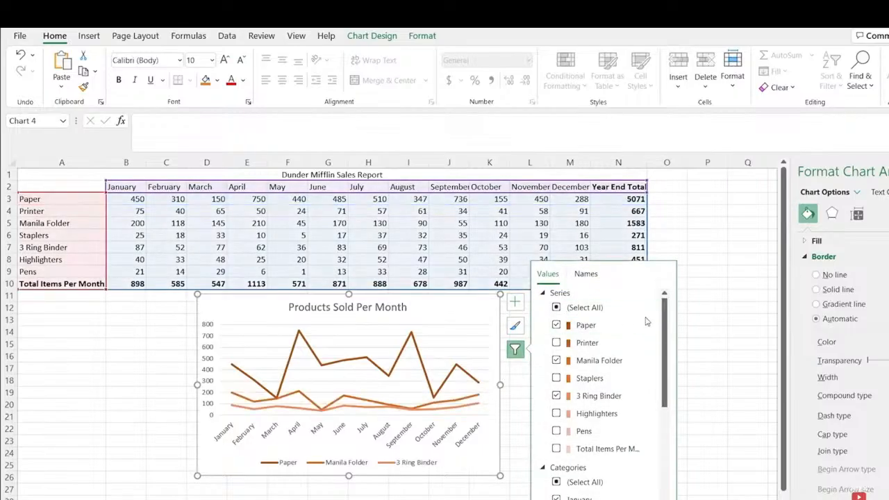
click(556, 431)
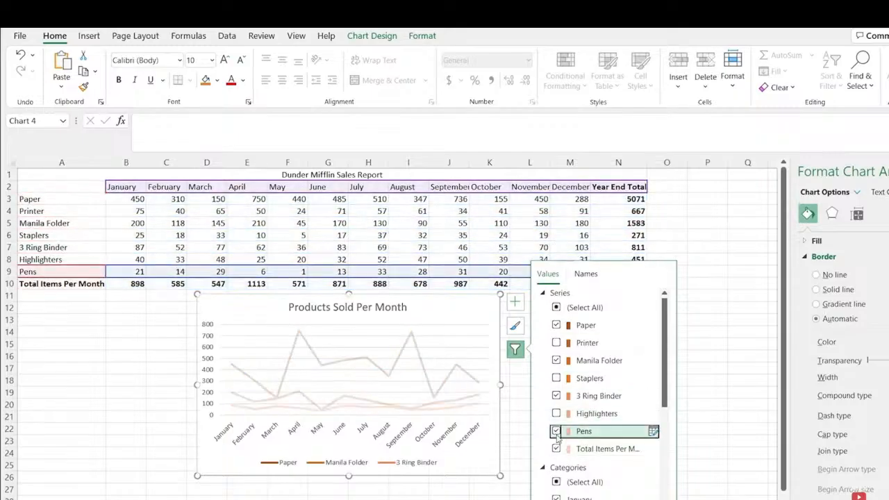
click(557, 413)
click(557, 378)
click(556, 343)
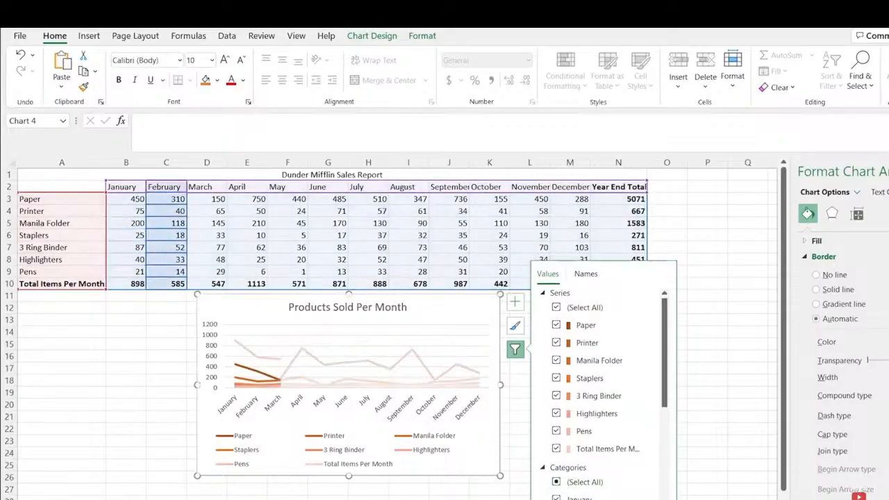
Try the Colorful palettes on the line chart and apply the third one, which starts with orange, yellow and green
click(515, 326)
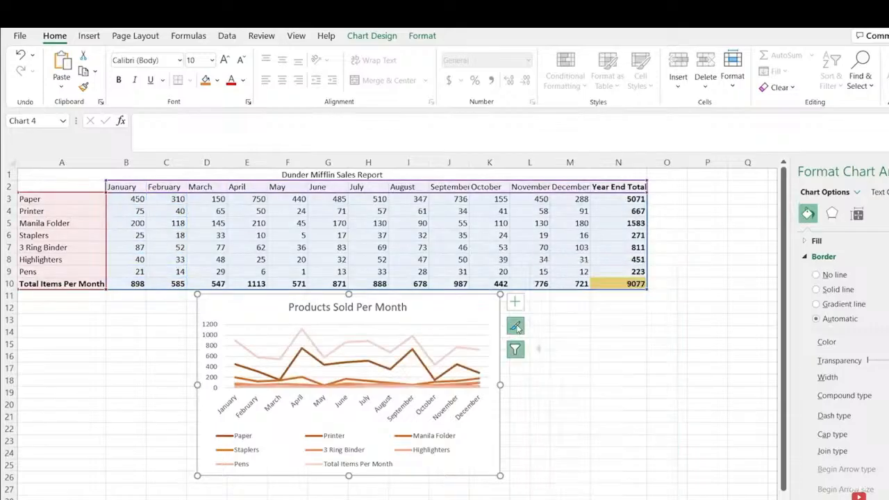
click(566, 300)
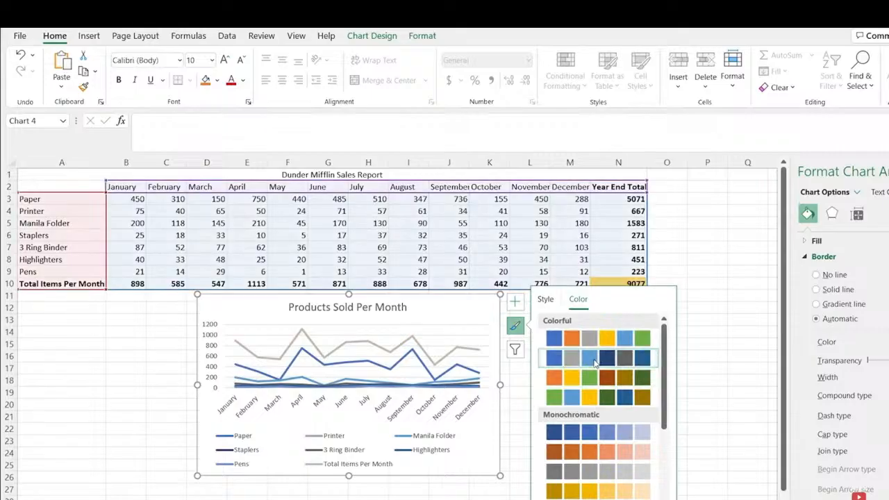
click(594, 340)
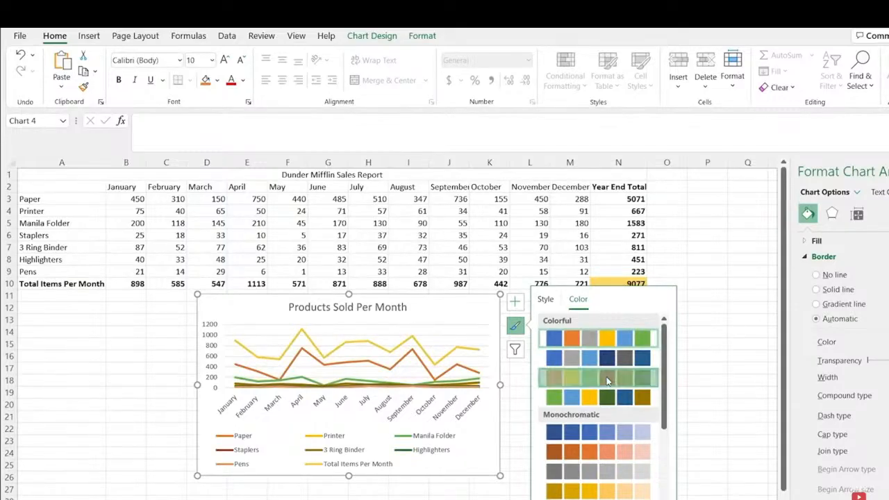
click(608, 380)
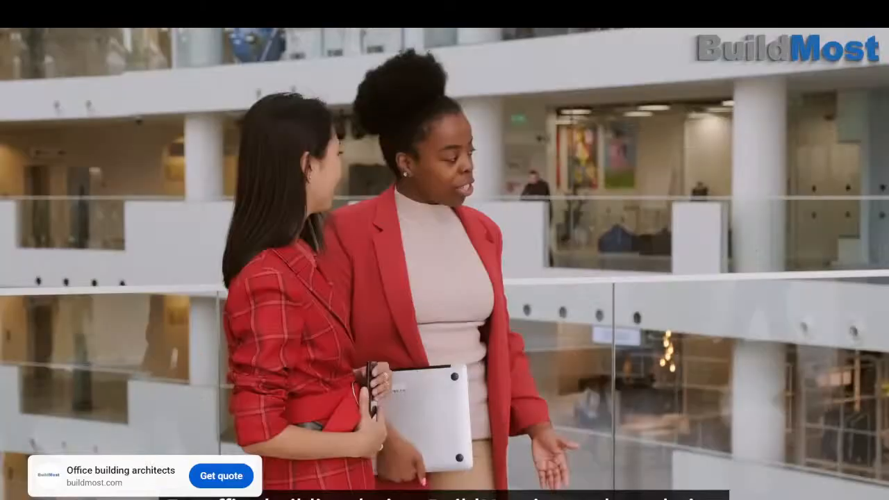
Add data labels to the line chart and filter out the Printer, Staplers, Highlighters, Pens and Total Items Per Month series
mouse_move(659, 388)
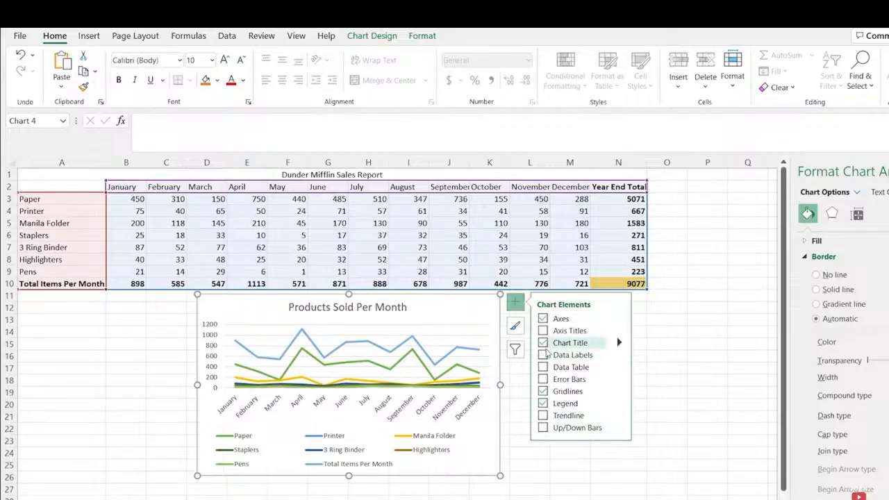
click(543, 356)
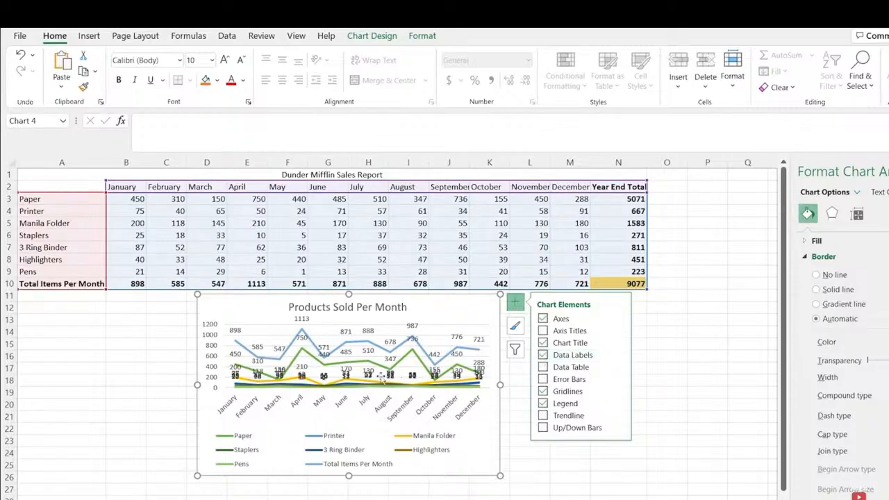
click(515, 349)
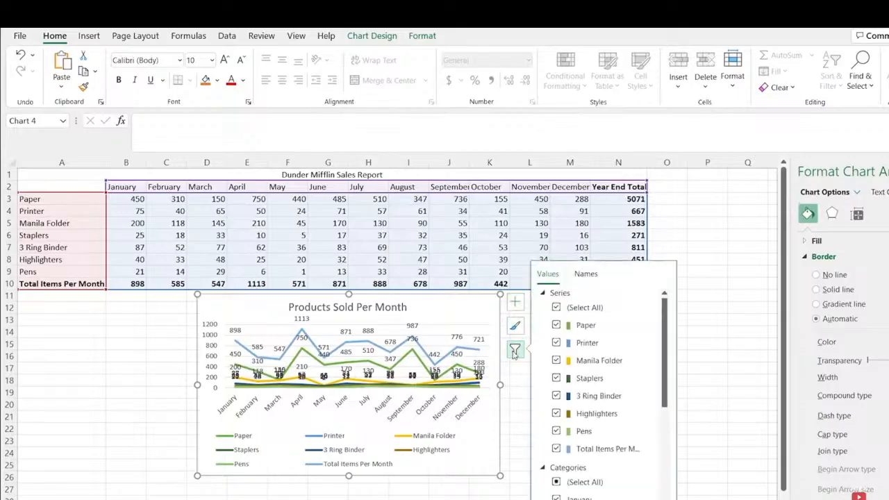
click(557, 342)
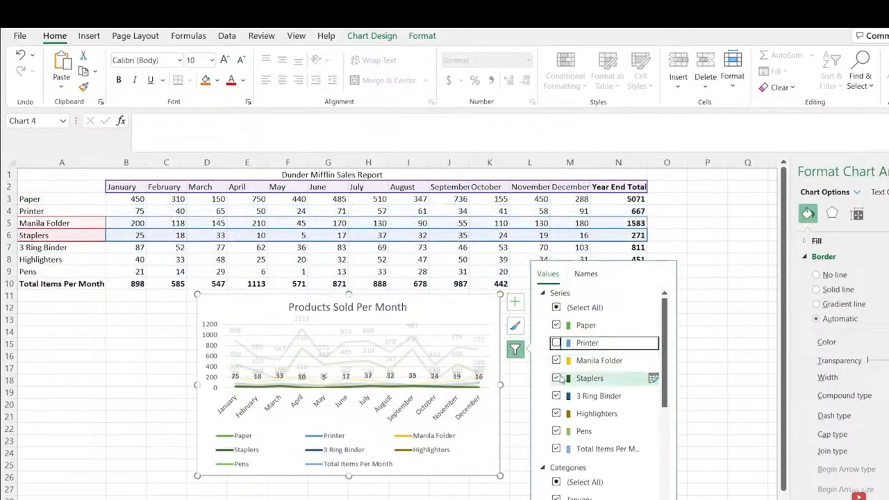
click(556, 378)
click(557, 413)
click(557, 431)
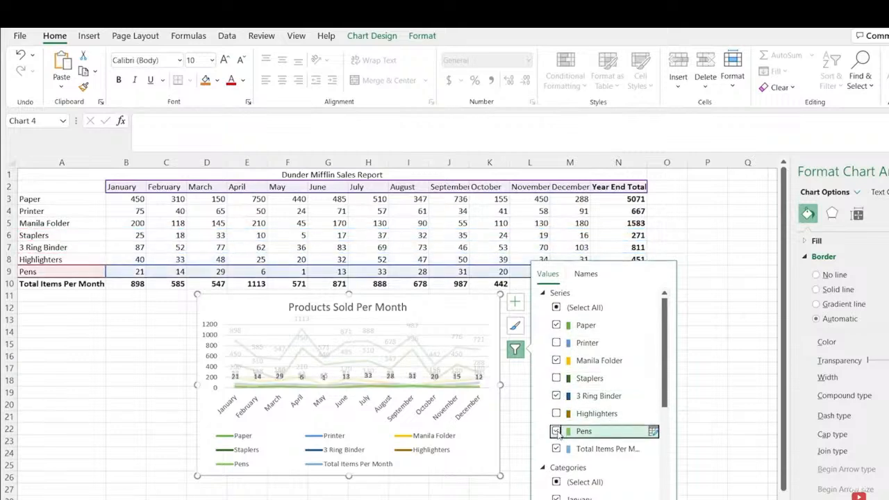
click(556, 449)
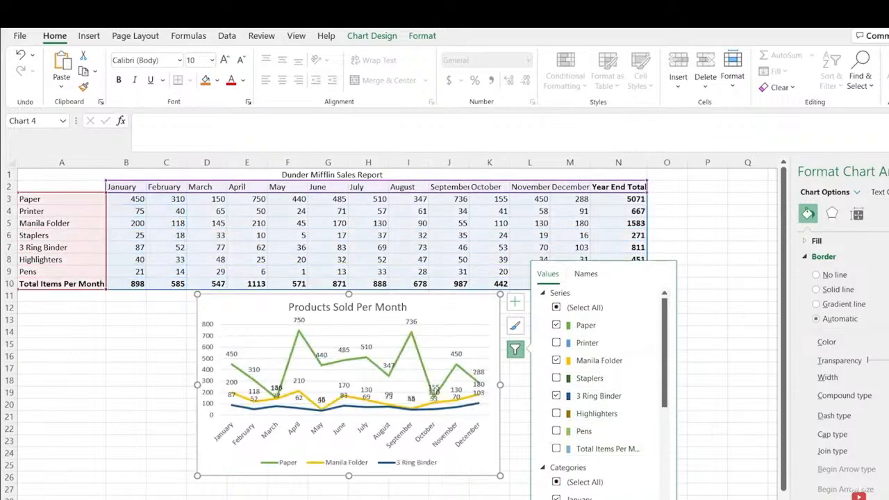
click(586, 275)
click(548, 275)
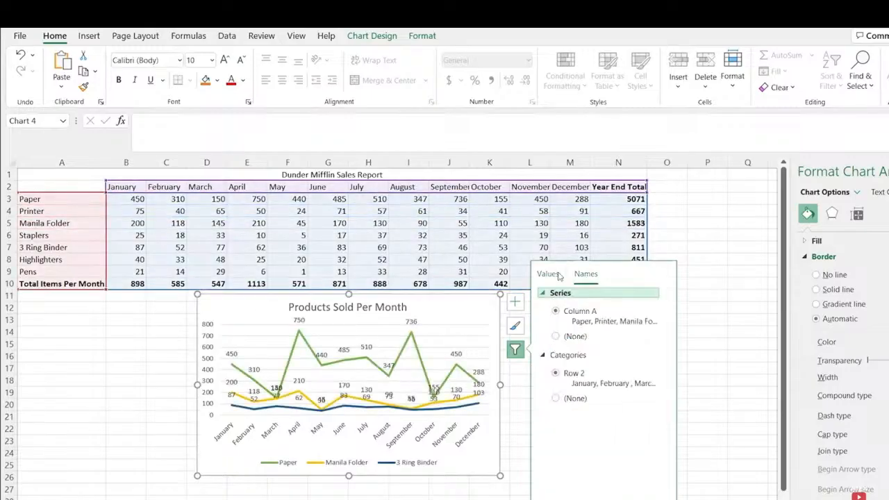
Add a data table to the line chart and enlarge the chart up and leftward to cell A1
click(515, 302)
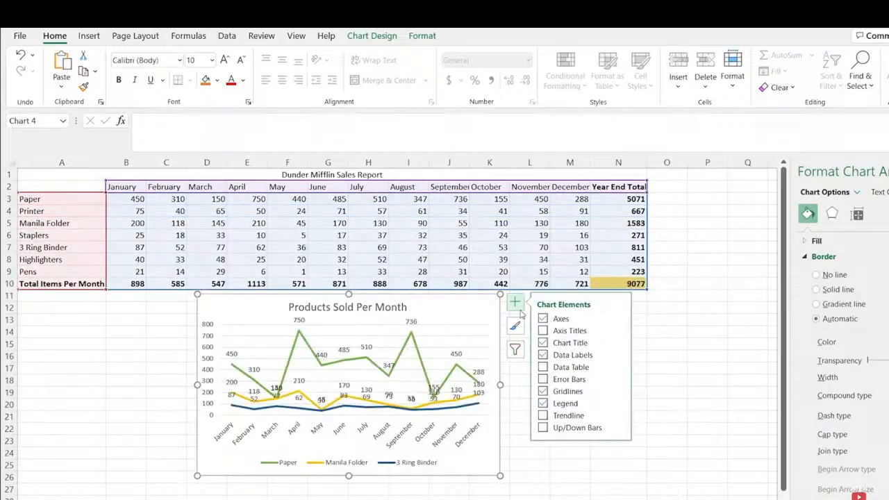
click(544, 370)
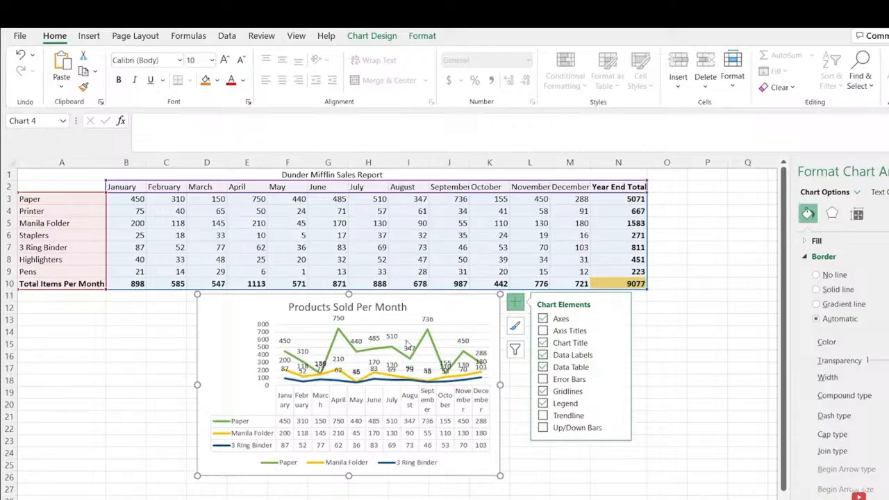
drag(198, 294, 23, 172)
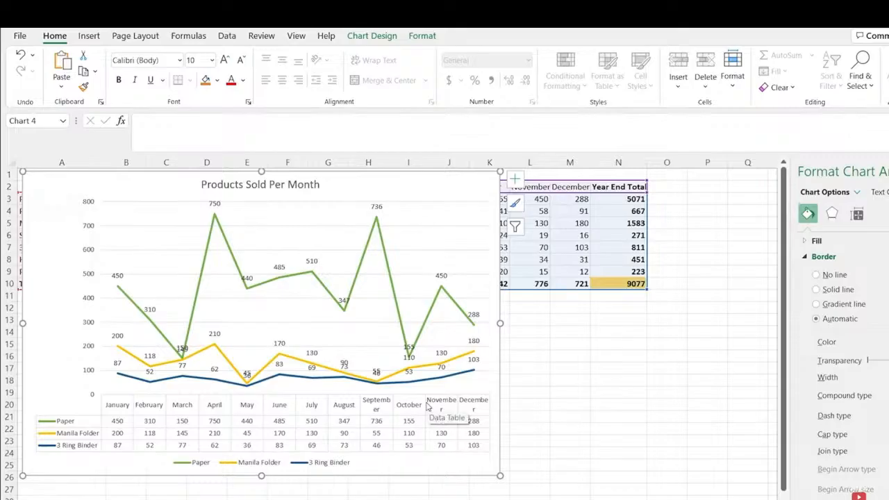
Remove the data labels and resize the chart to fit below the sales data, spanning about columns E to M
click(515, 182)
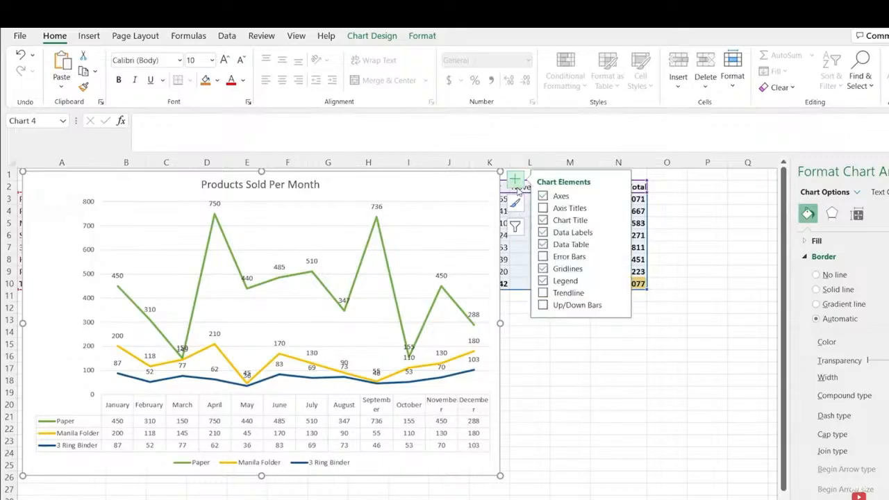
click(543, 232)
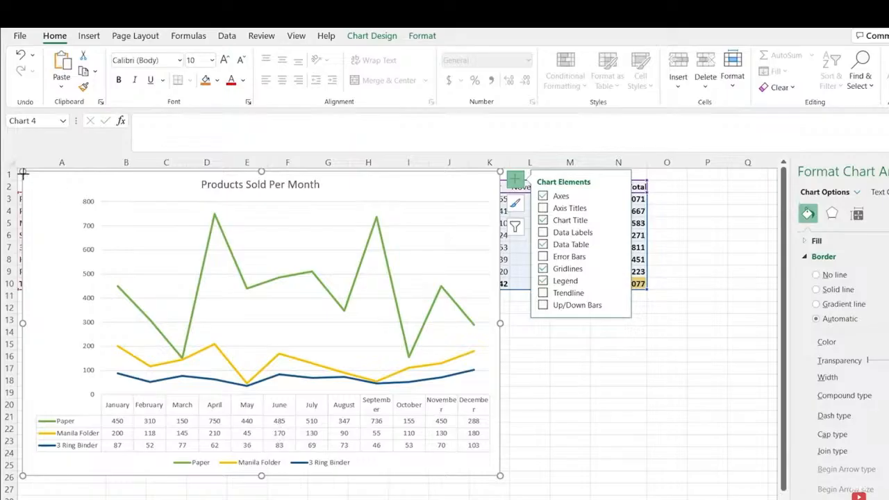
drag(24, 174, 243, 302)
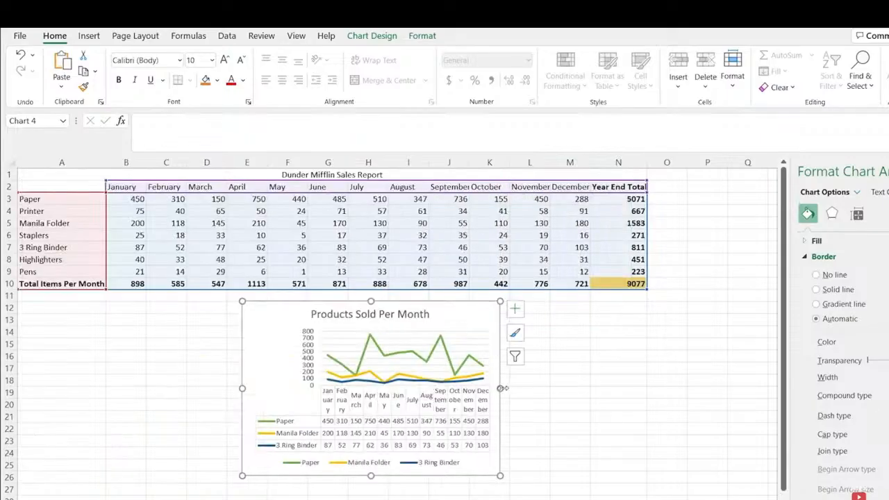
drag(503, 388, 584, 388)
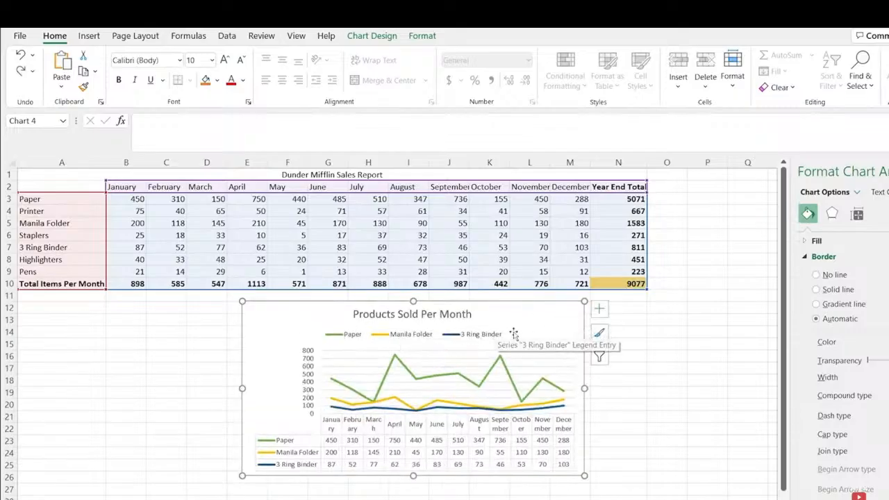
Move the chart's legend freehand over the title area and place it just below the chart title
click(600, 312)
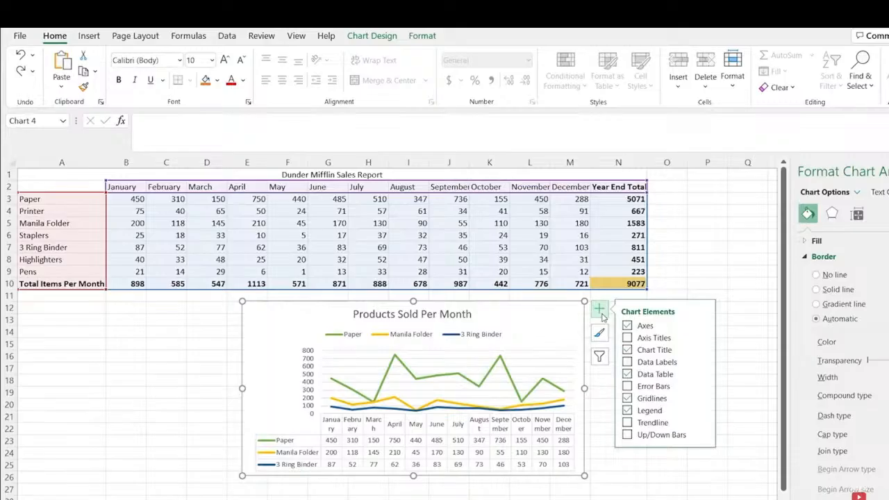
click(510, 334)
drag(497, 327, 539, 302)
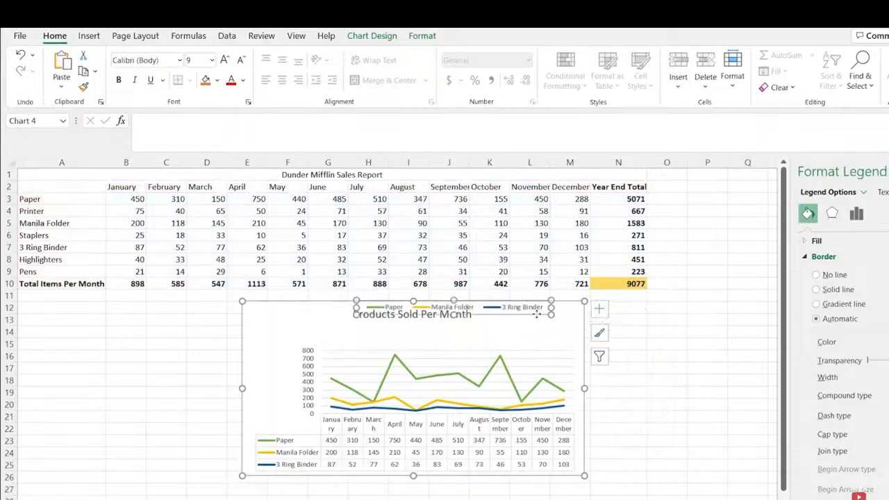
drag(393, 423, 496, 339)
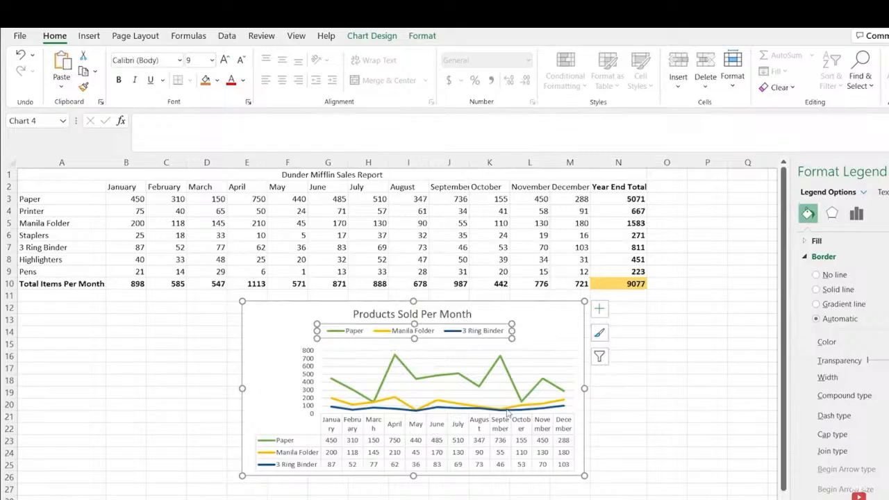
Look through the legend's placement options and set its position to Right
click(599, 309)
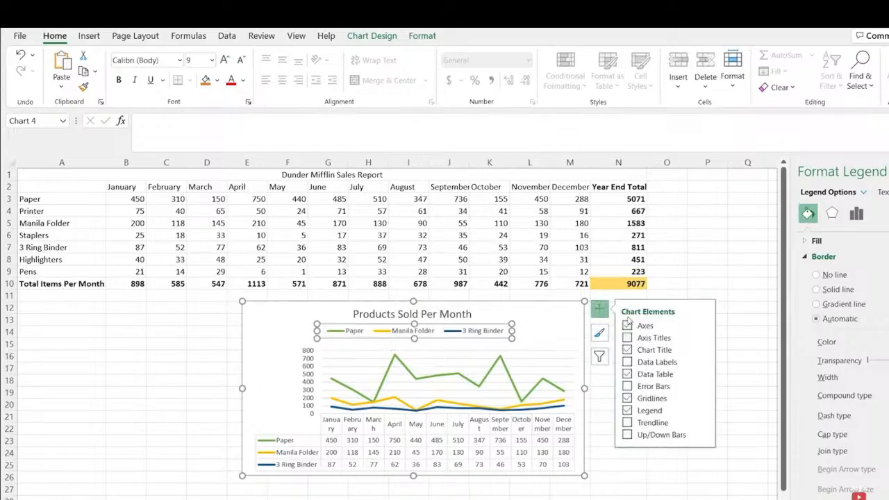
click(703, 411)
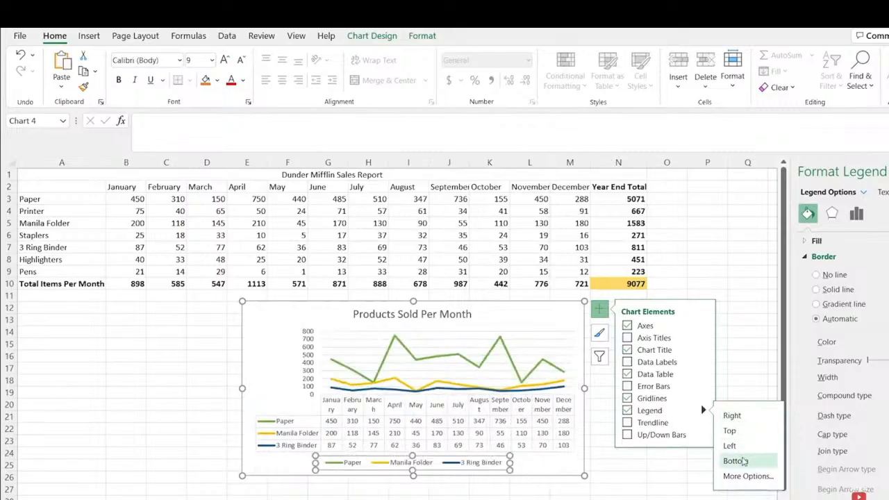
click(748, 477)
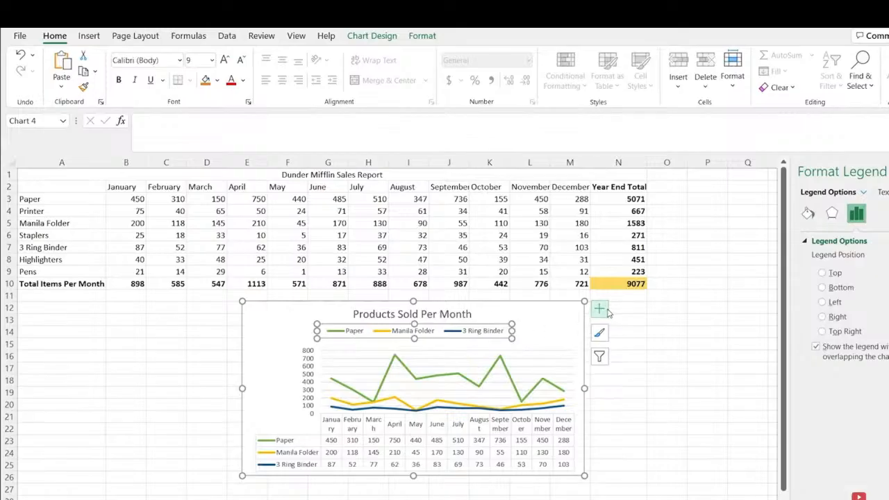
click(600, 309)
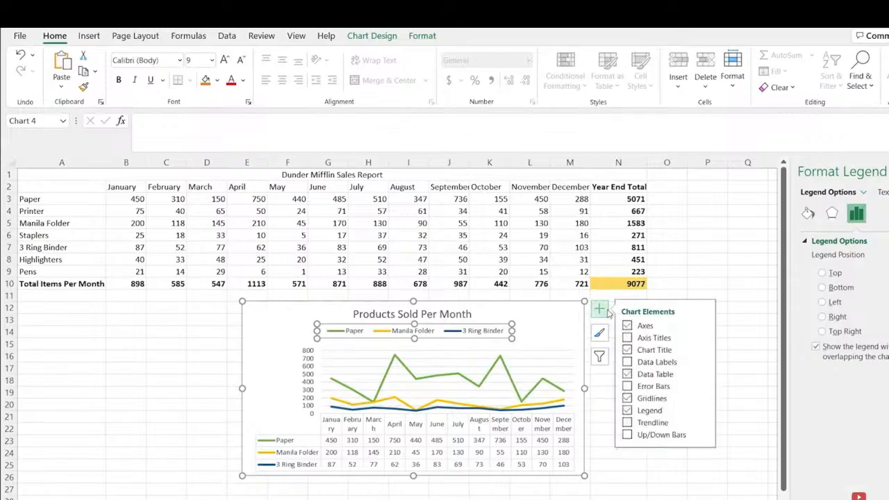
click(704, 411)
click(731, 415)
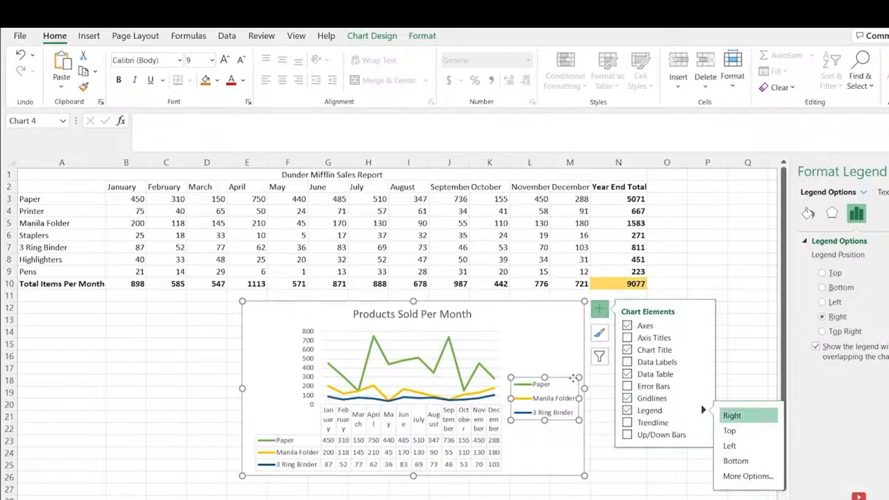
Move the legend down to the chart's lower-right corner, beside the data table rows
click(568, 396)
drag(568, 397, 567, 428)
click(540, 360)
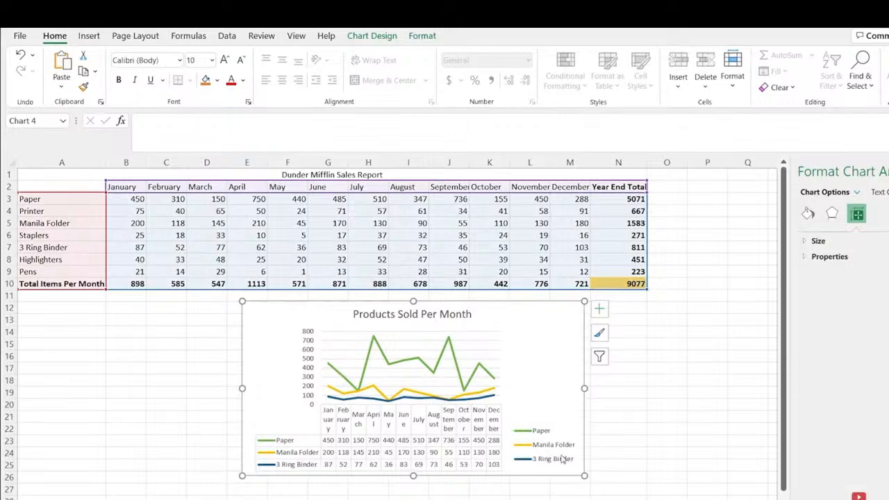
Try shifting the line chart's plot area slightly within the chart, and undo the move
click(466, 341)
click(465, 341)
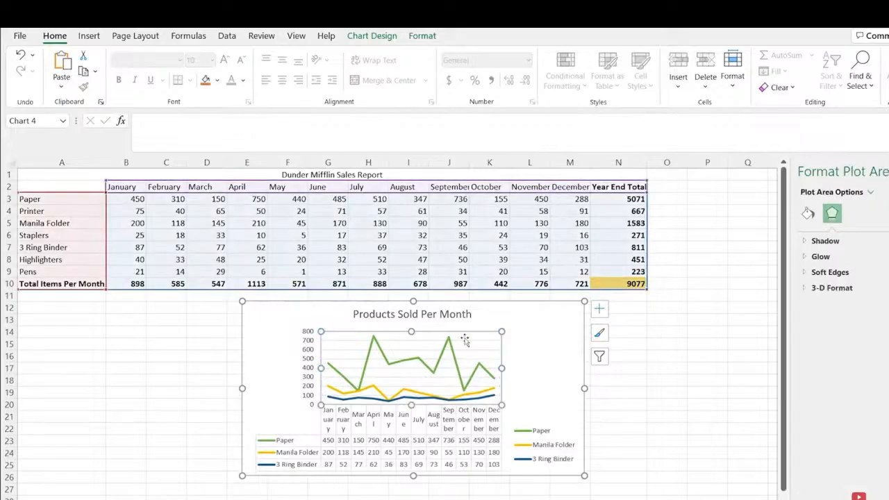
click(468, 337)
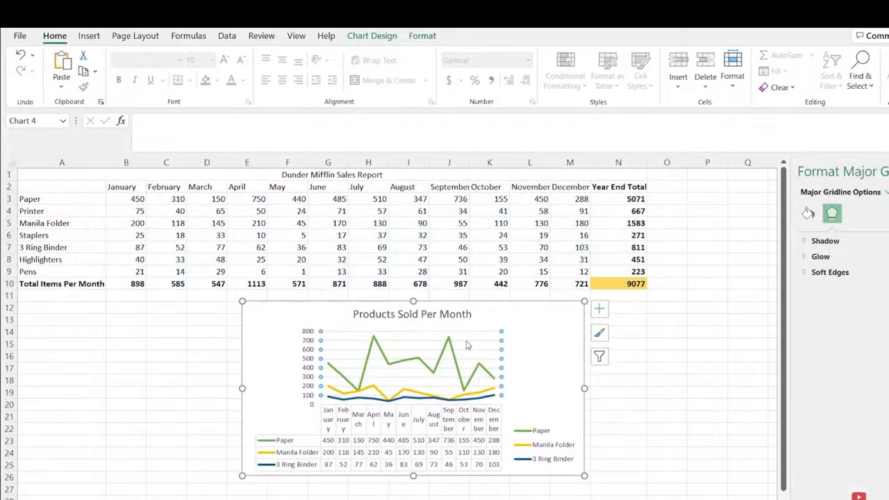
click(468, 339)
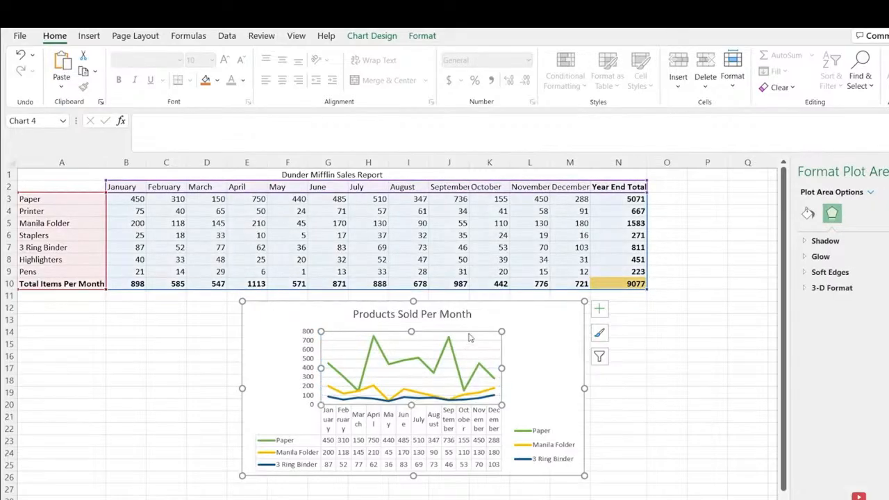
mouse_move(469, 332)
mouse_down()
mouse_move(546, 325)
mouse_move(550, 336)
mouse_move(471, 336)
mouse_move(496, 316)
mouse_move(484, 334)
mouse_up()
key(ctrl+z)
key(ctrl+z)
key(ctrl+z)
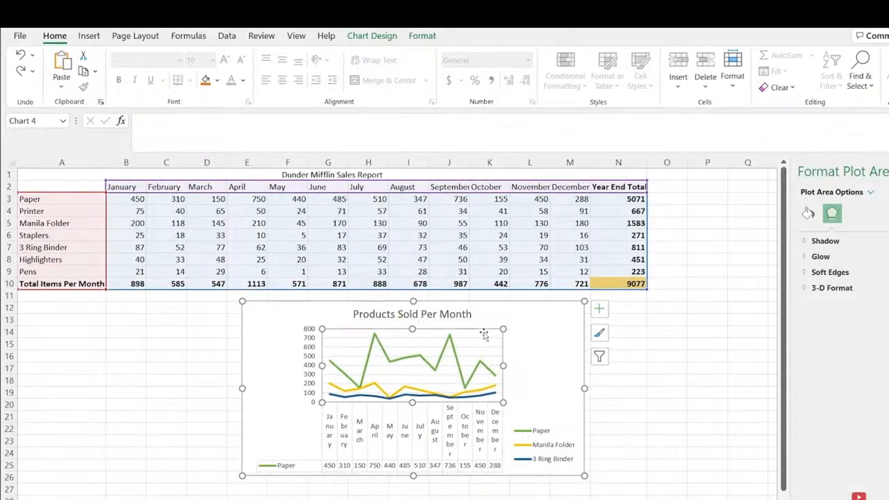
Copy the restyled line chart and paste it into the chart worksheet at cell J18, beside the first line chart
click(556, 317)
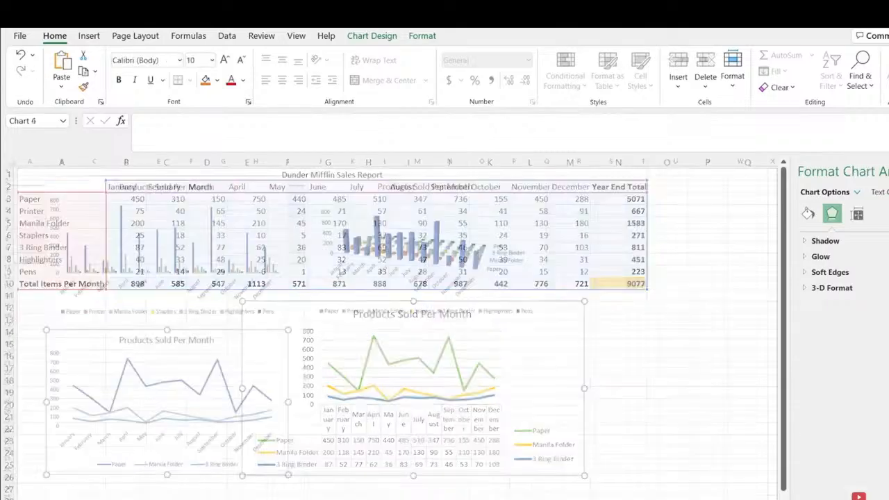
click(321, 329)
key(ctrl+v)
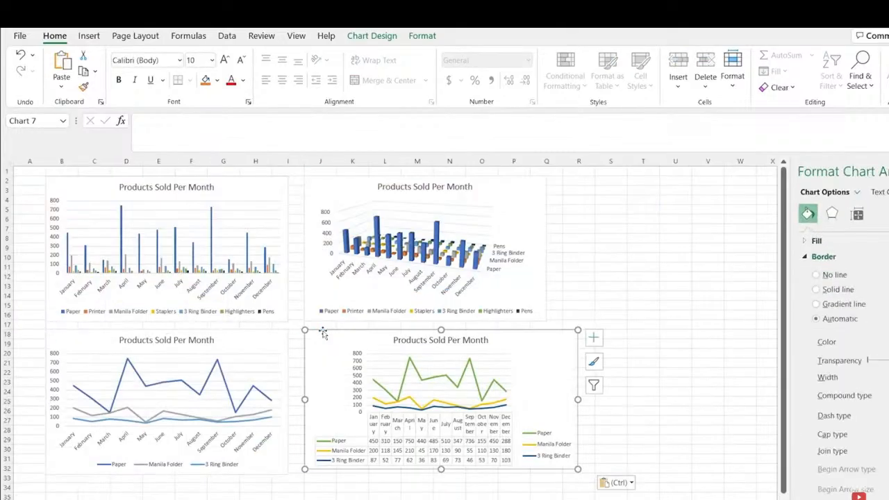
click(588, 287)
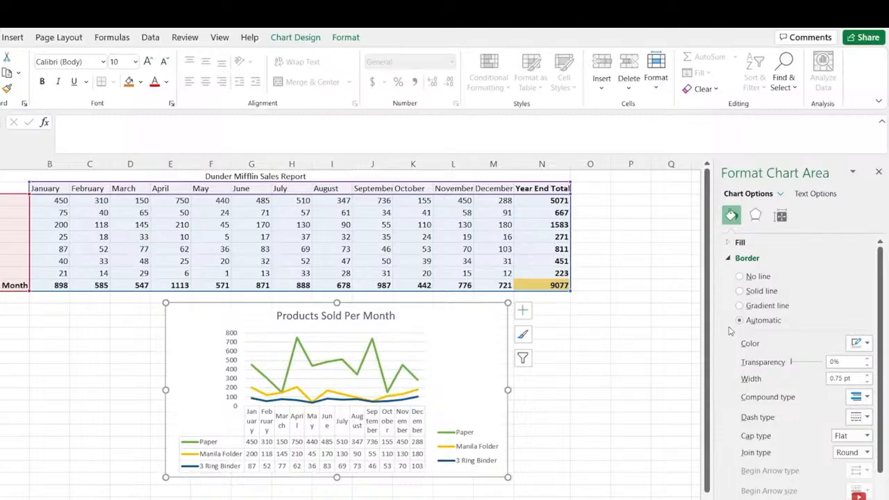
Review the fill, shadow and glow formatting options for the line chart's chart area on the sales report
click(738, 242)
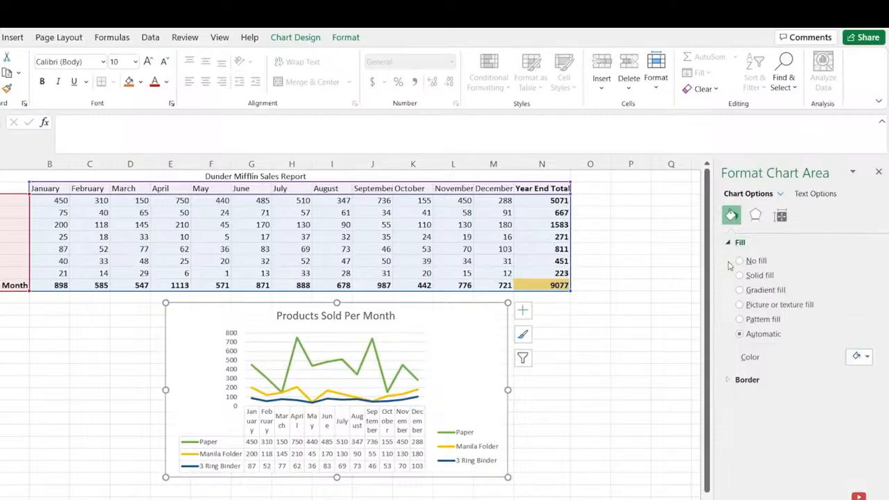
click(757, 215)
click(729, 242)
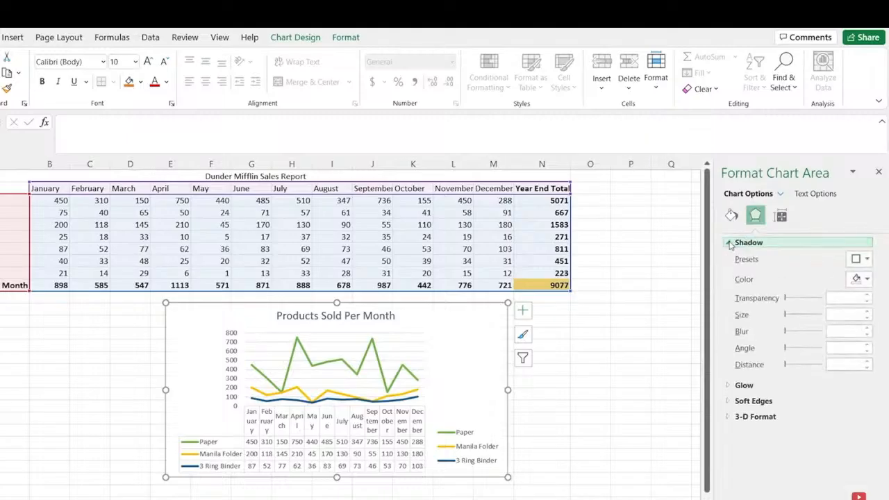
click(734, 385)
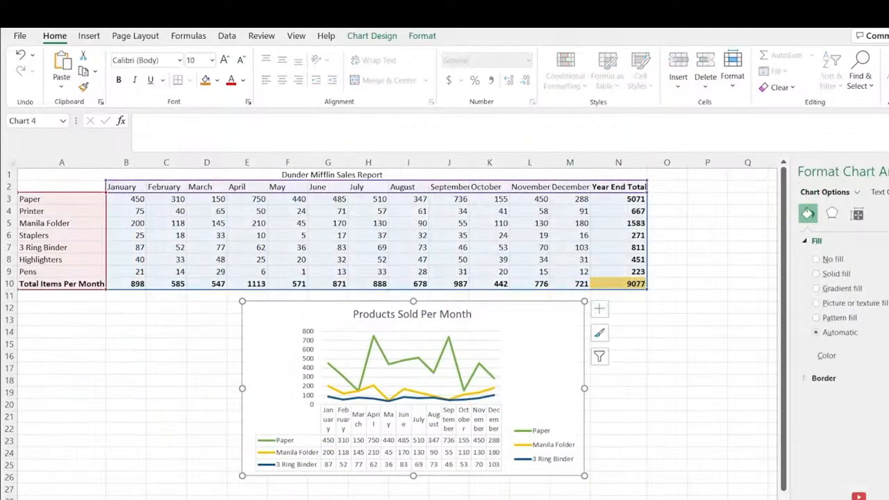
Preview the pie, doughnut and clustered bar types as alternatives for the Products Sold Per Month line chart
click(375, 36)
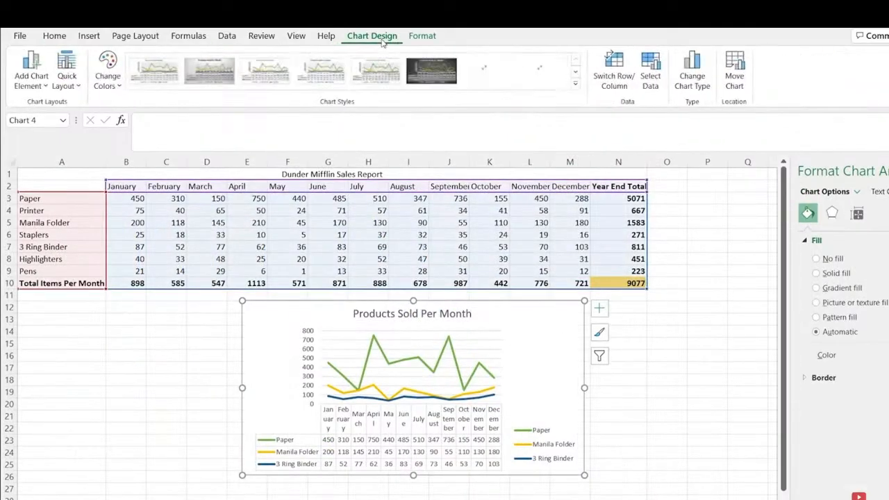
click(690, 64)
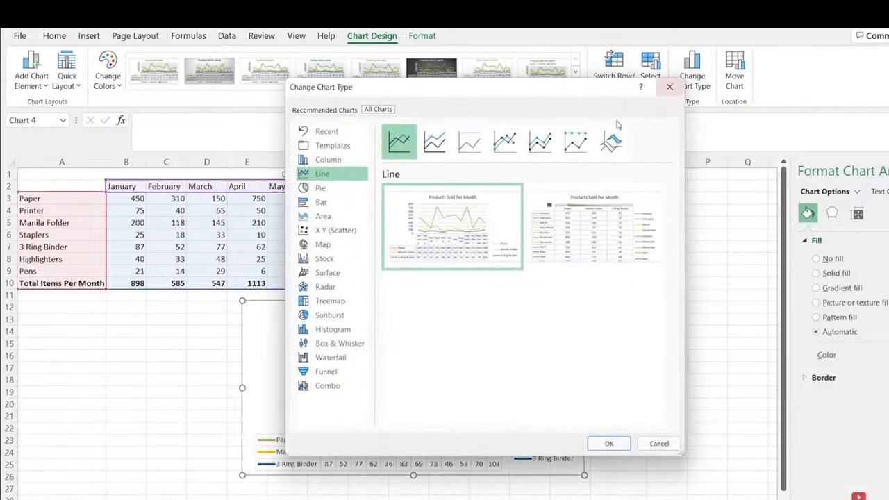
click(345, 190)
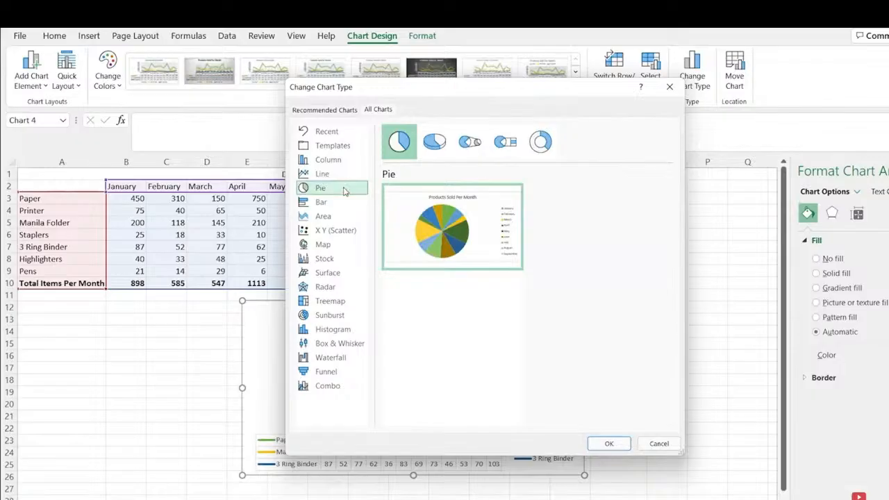
click(536, 153)
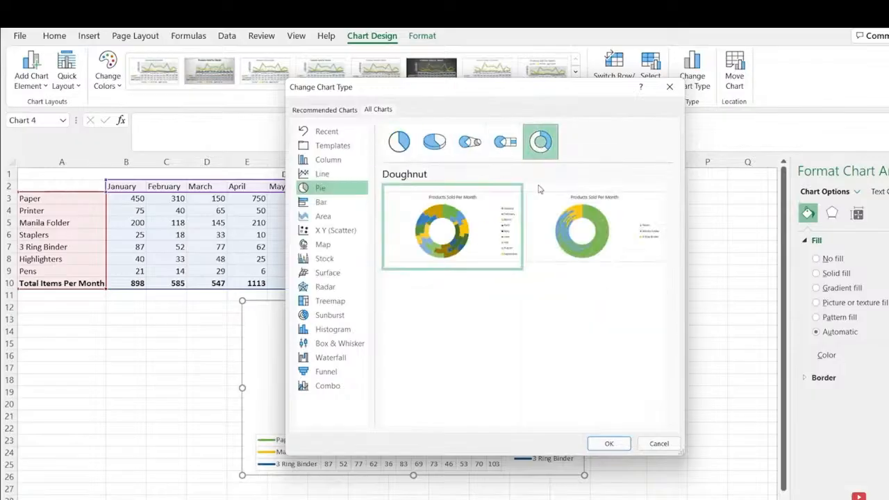
mouse_move(557, 216)
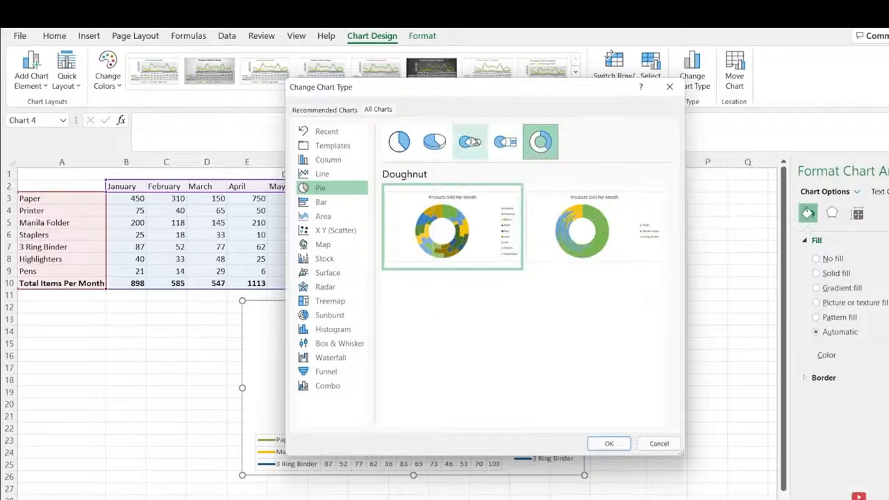
click(398, 142)
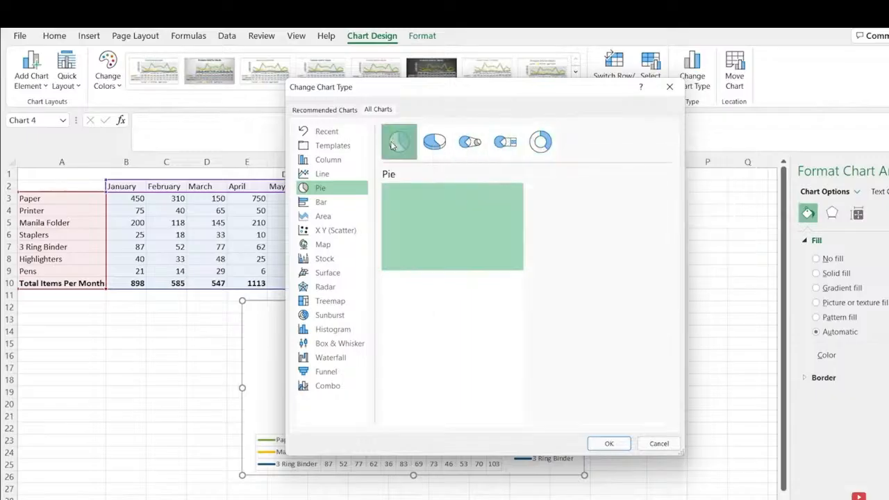
click(334, 202)
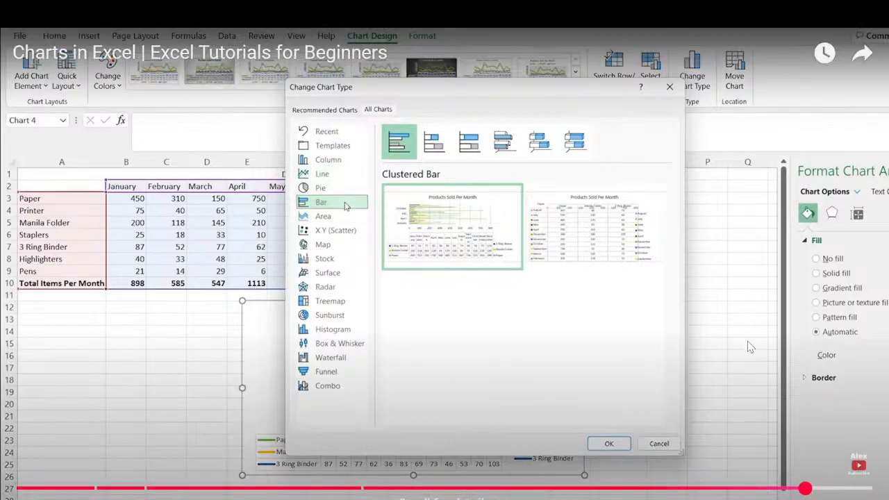
mouse_move(426, 220)
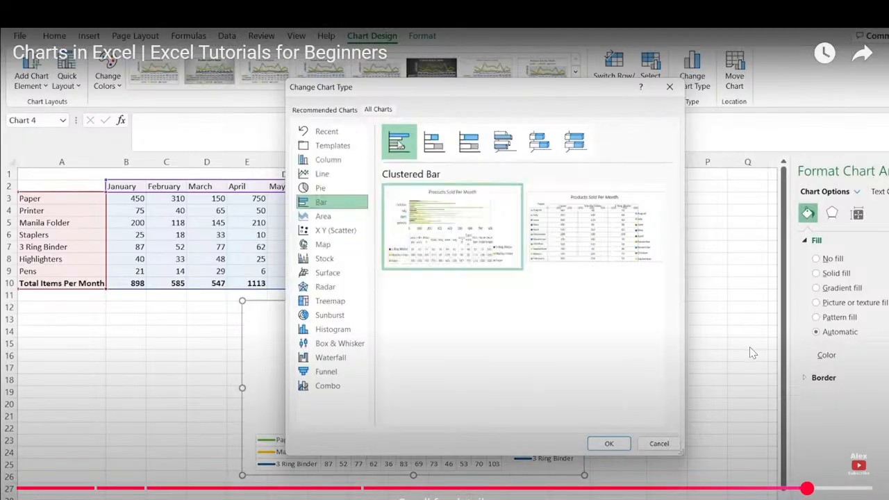
click(701, 488)
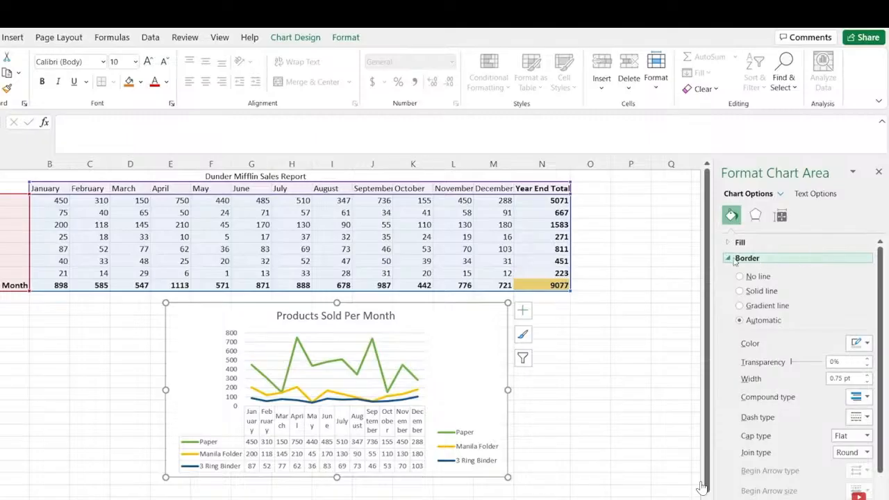
Review the border, fill and shadow effect options for the line chart's chart area
scroll(729, 331, down, 2)
scroll(729, 331, up, 2)
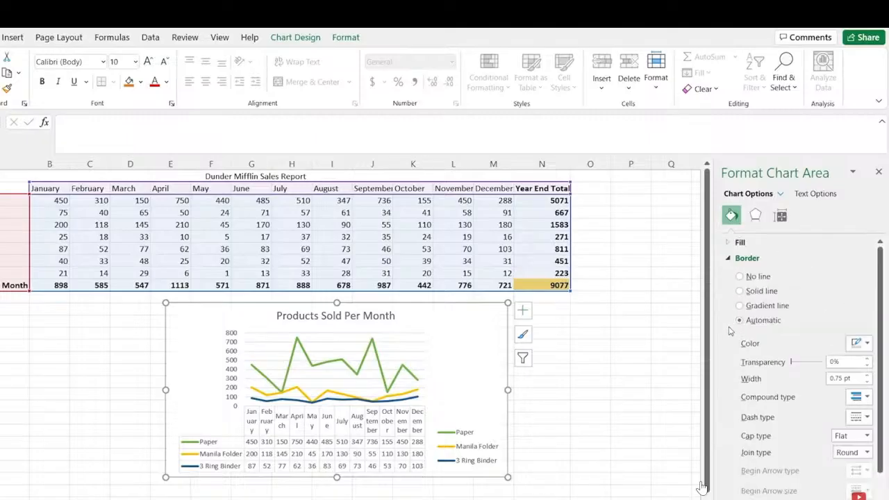
click(732, 260)
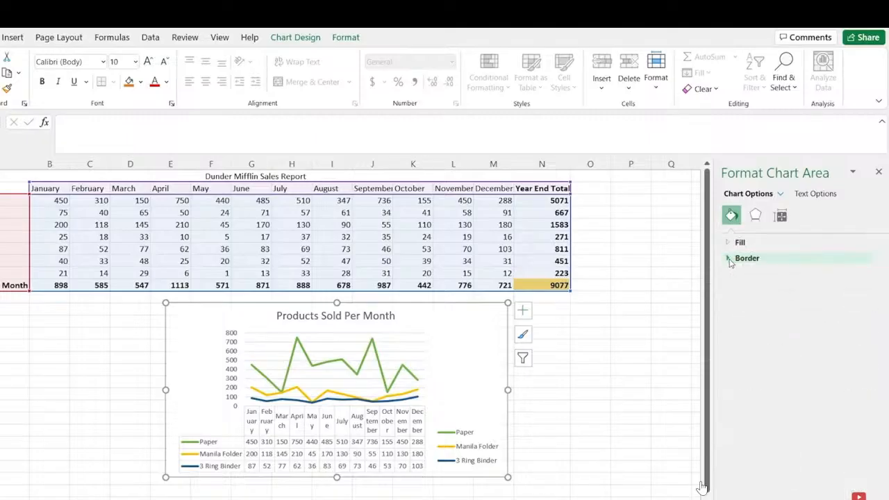
click(733, 243)
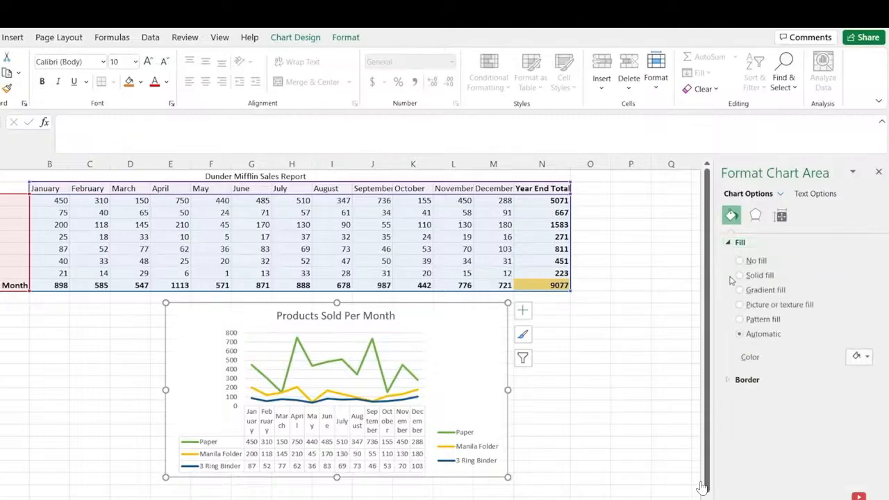
click(755, 215)
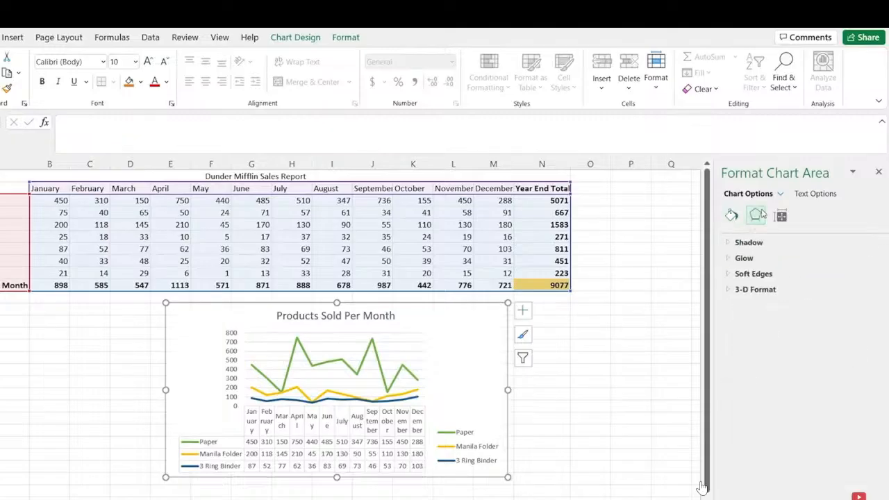
click(730, 242)
click(730, 385)
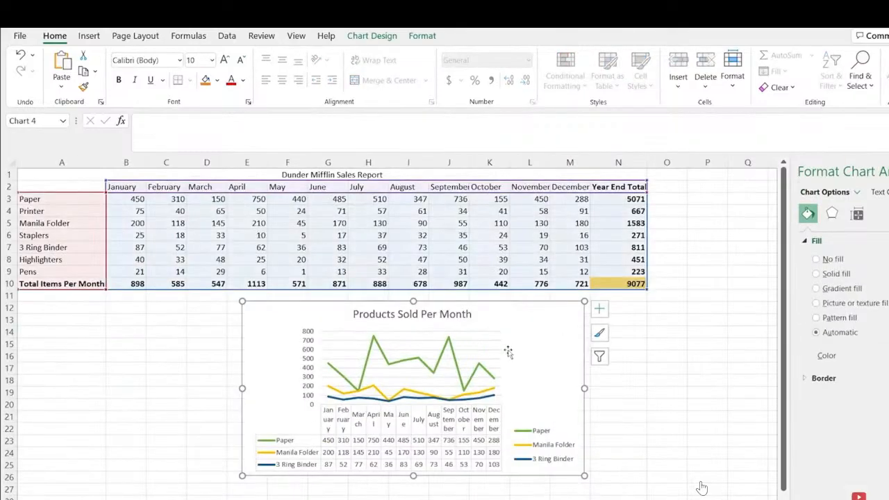
Preview the line chart's data as pie, doughnut, clustered bar, waterfall and clustered column charts, and cancel the type change
click(371, 35)
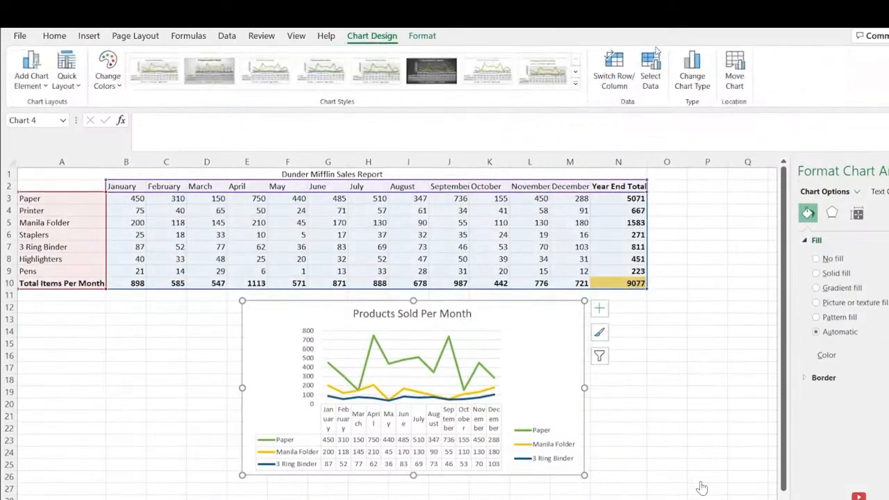
click(691, 70)
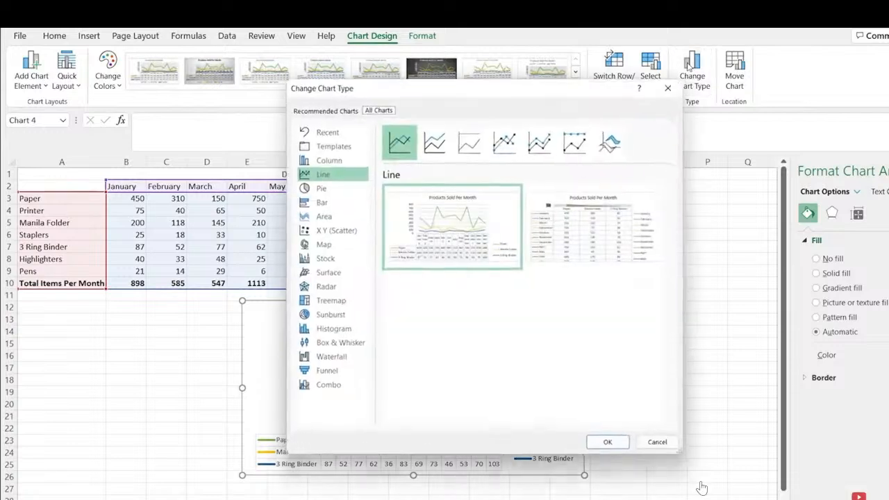
click(344, 190)
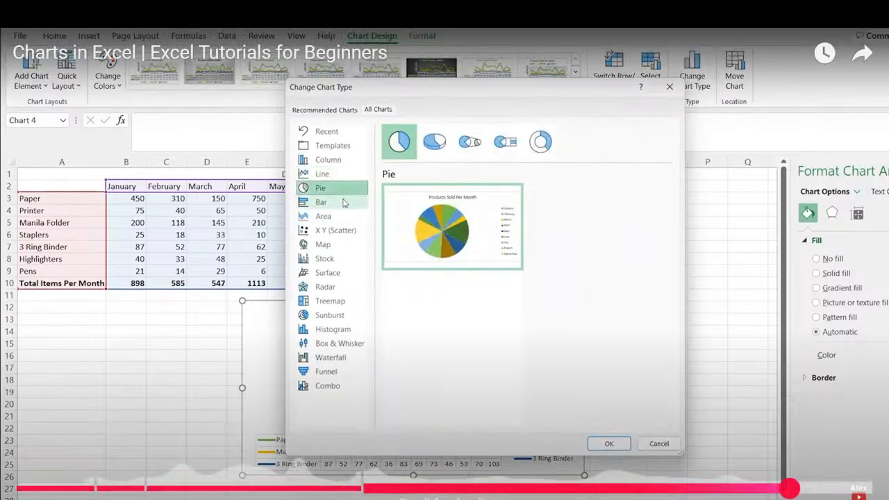
click(538, 147)
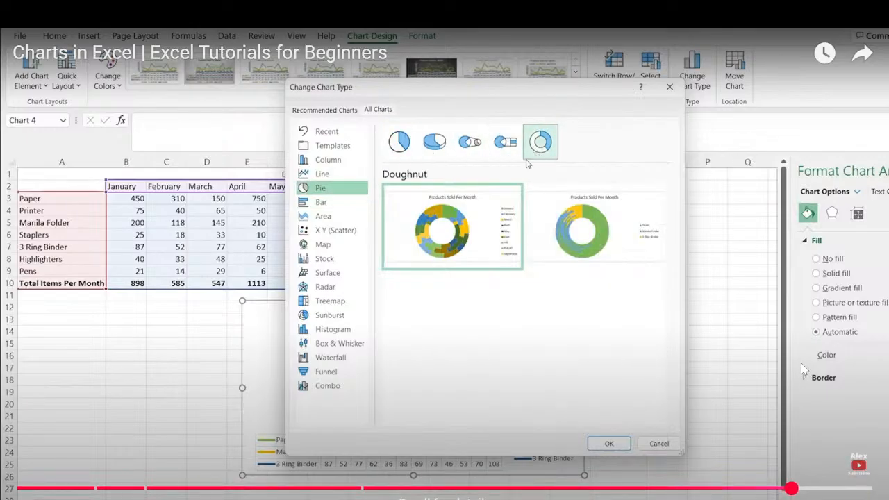
mouse_move(559, 219)
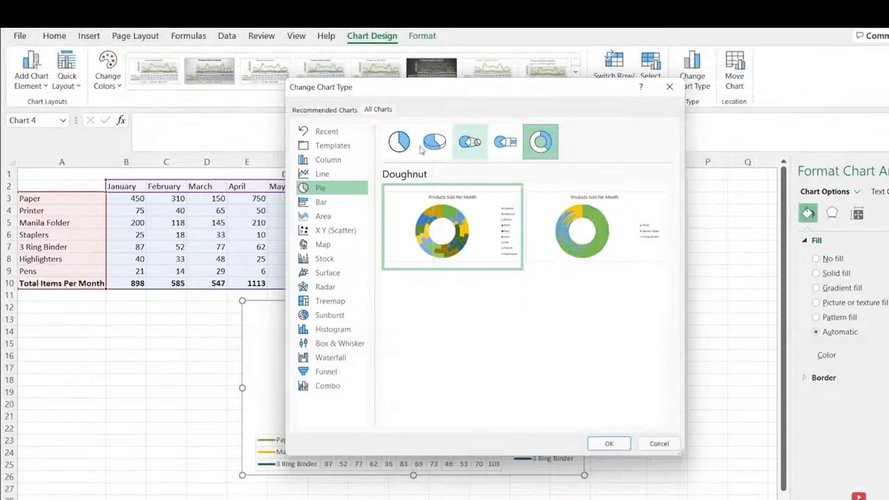
click(392, 142)
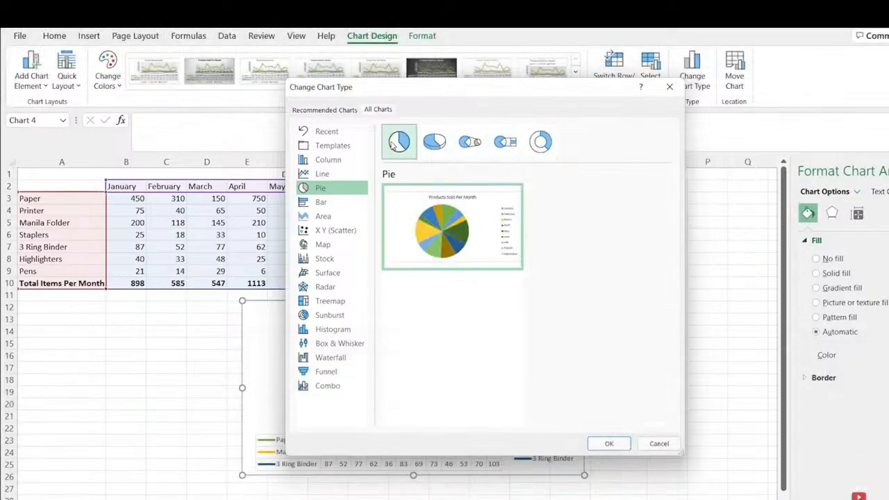
click(335, 203)
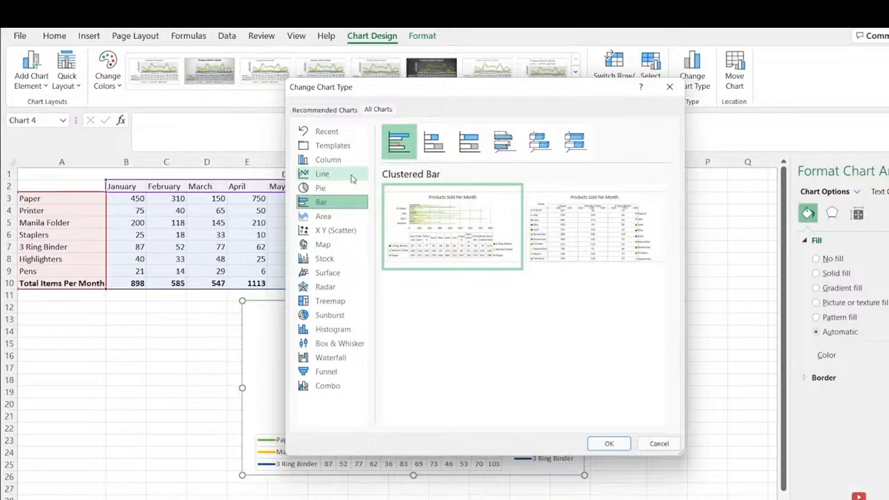
mouse_move(437, 221)
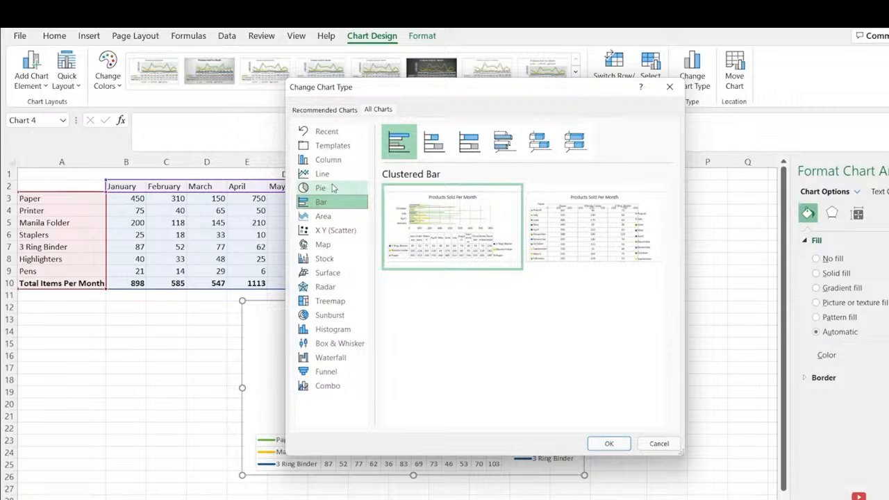
click(333, 358)
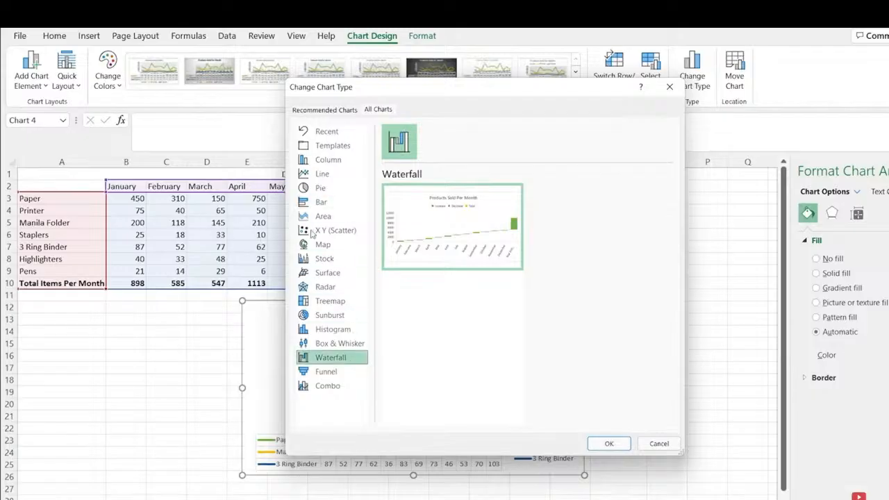
click(355, 166)
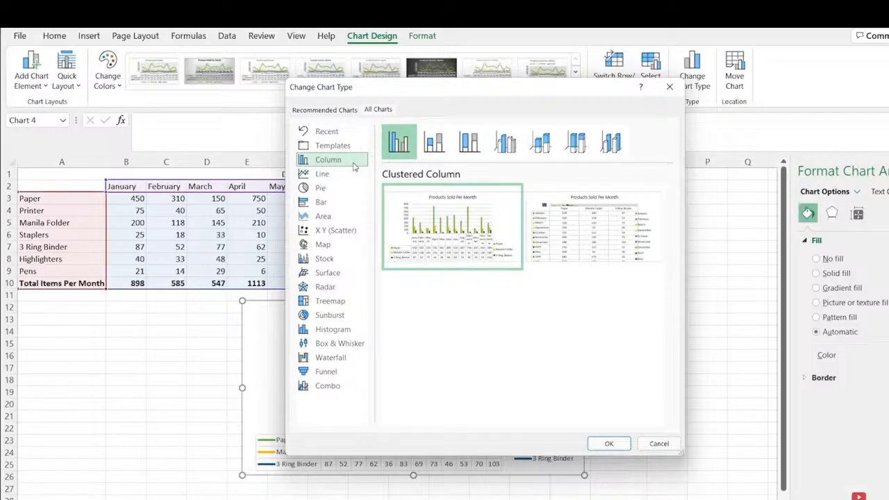
click(670, 443)
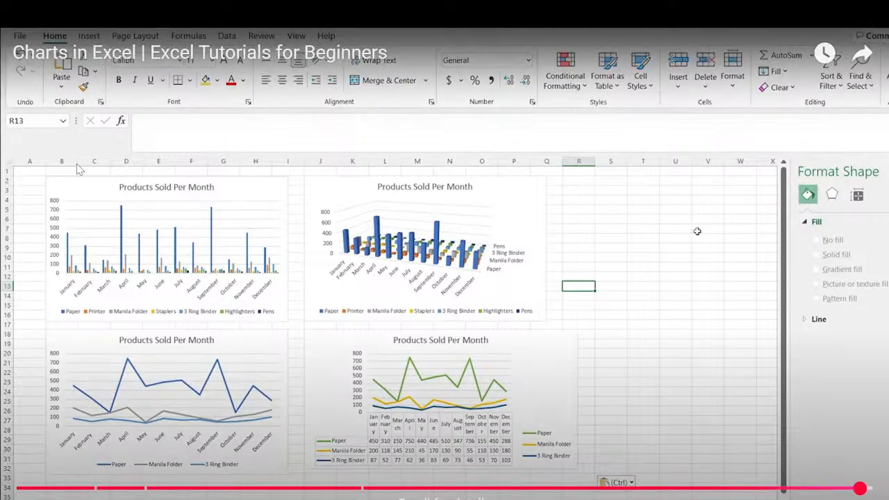
click(78, 169)
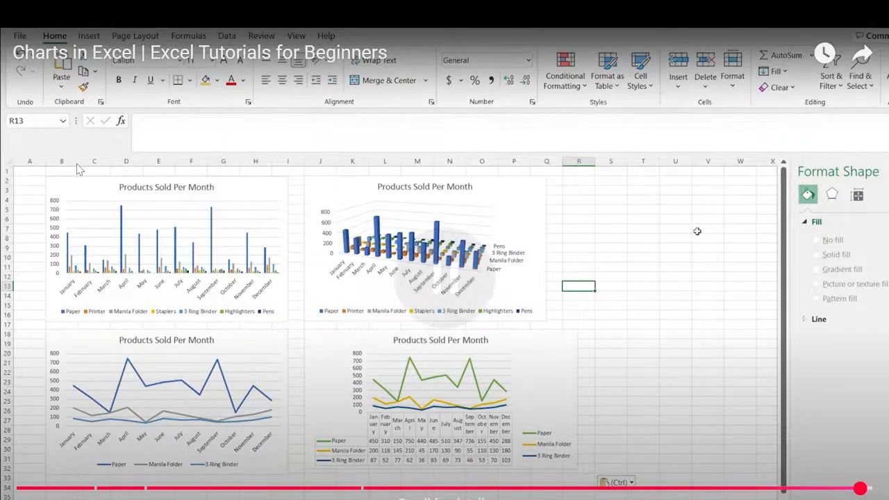